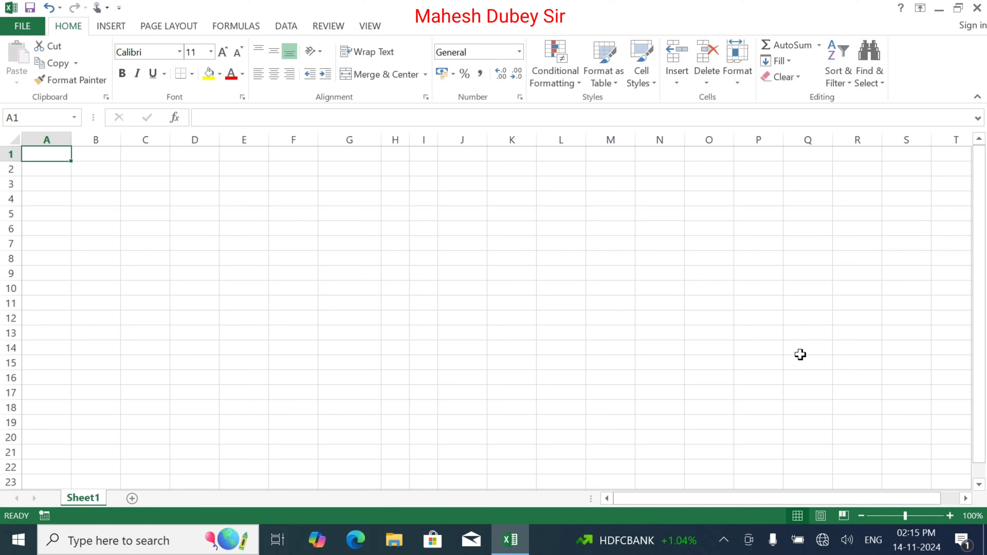
Enter 'Sachin Travels' in A1 and 'Raniganj' in A2.
{"action": "type", "text": "Sachin"}
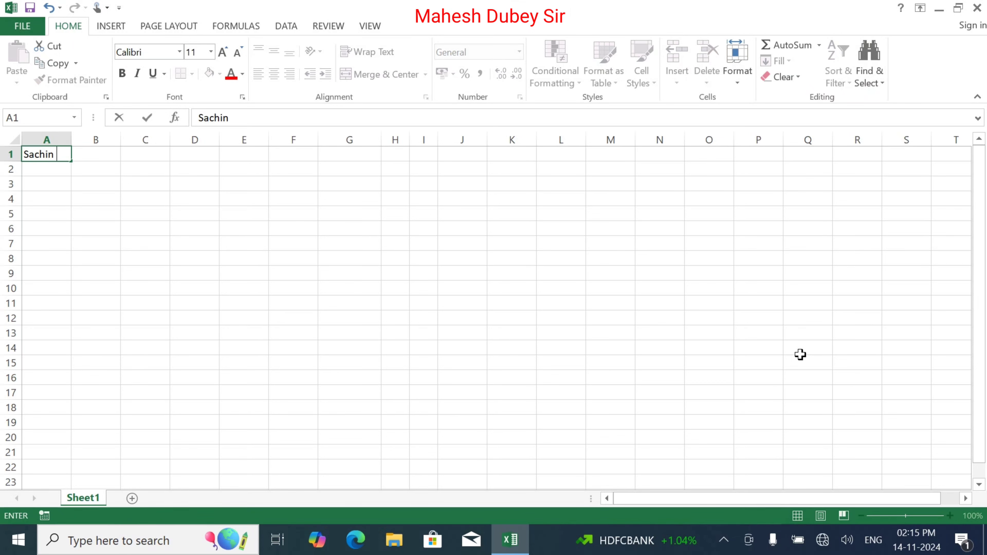
{"action": "type", "text": " Travels"}
{"action": "key", "text": "Return"}
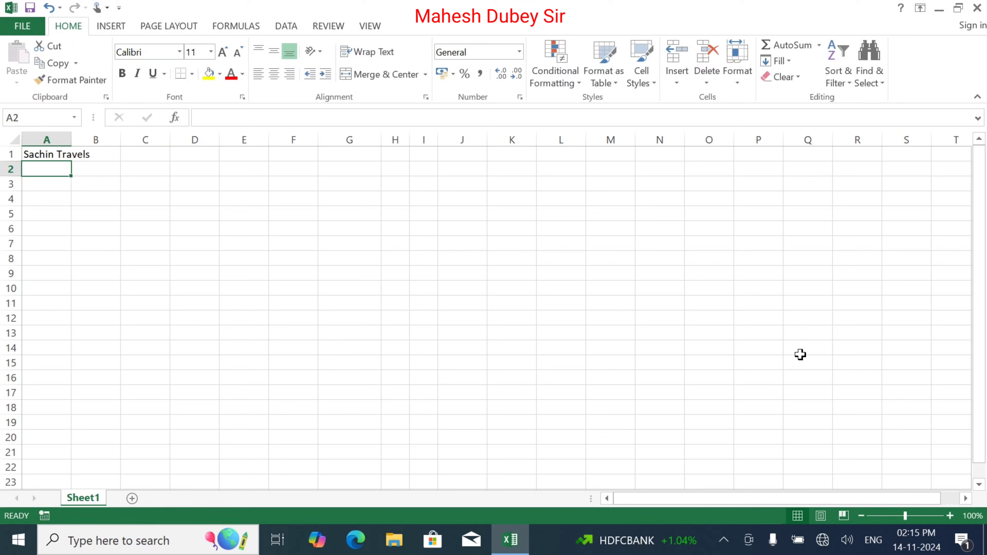
{"action": "type", "text": "Raniganj"}
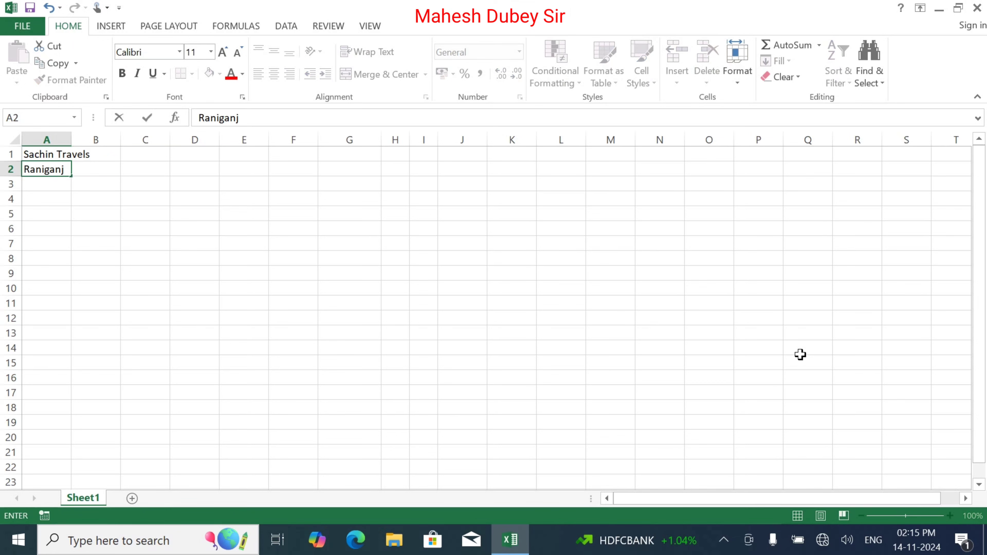
{"action": "key", "text": "Return"}
Edit the A1 title so it reads 'Pankaj Travels'.
{"action": "key", "text": "Up"}
{"action": "key", "text": "Up"}
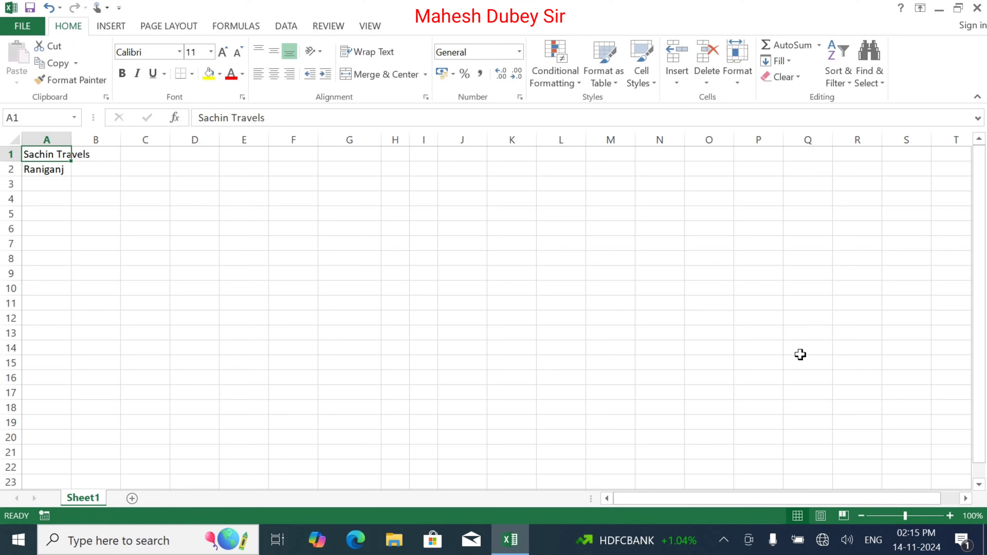
{"action": "key", "text": "F2"}
{"action": "key", "text": "Left"}
{"action": "key", "text": "Left"}
{"action": "key", "text": "Left"}
{"action": "key", "text": "Left"}
{"action": "key", "text": "Left"}
{"action": "key", "text": "Left"}
{"action": "key", "text": "Left"}
{"action": "key", "text": "Left"}
{"action": "key", "text": "Left"}
{"action": "key", "text": "Left"}
{"action": "key", "text": "Left"}
{"action": "key", "text": "Left"}
{"action": "key", "text": "Left"}
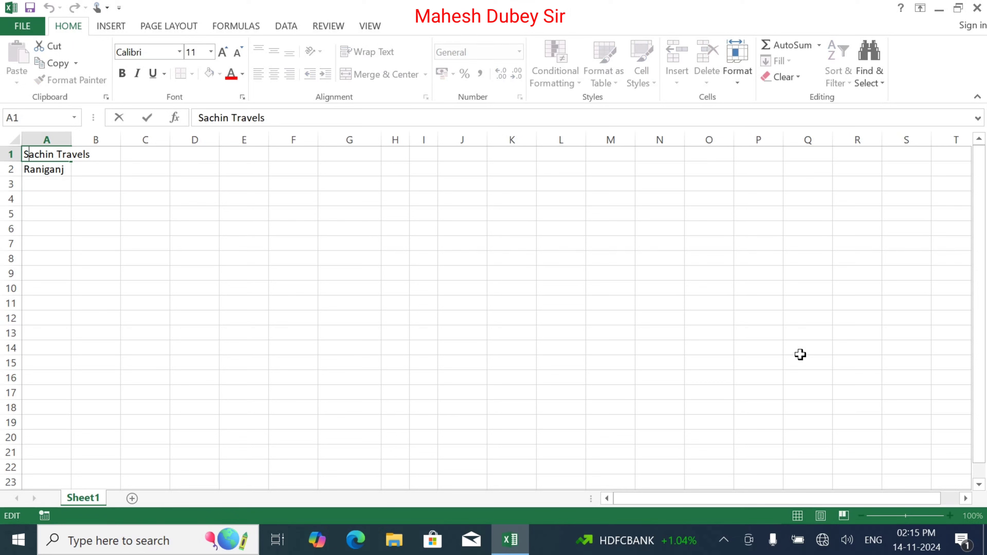
{"action": "key", "text": "Delete"}
{"action": "key", "text": "Delete"}
{"action": "key", "text": "Delete"}
{"action": "key", "text": "Delete"}
{"action": "key", "text": "Delete"}
{"action": "key", "text": "Delete"}
{"action": "key", "text": "Delete"}
{"action": "key", "text": "Delete"}
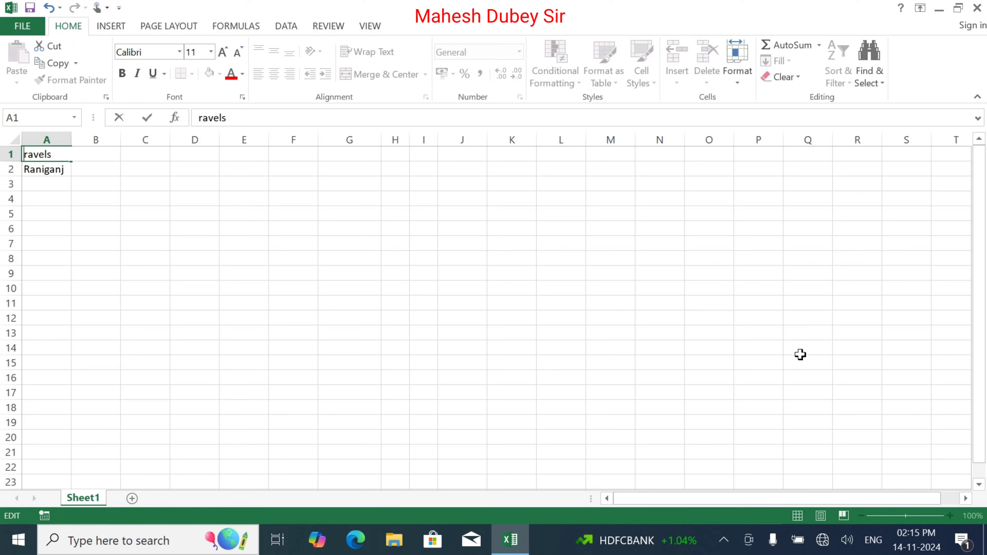
{"action": "type", "text": "Pankaj "}
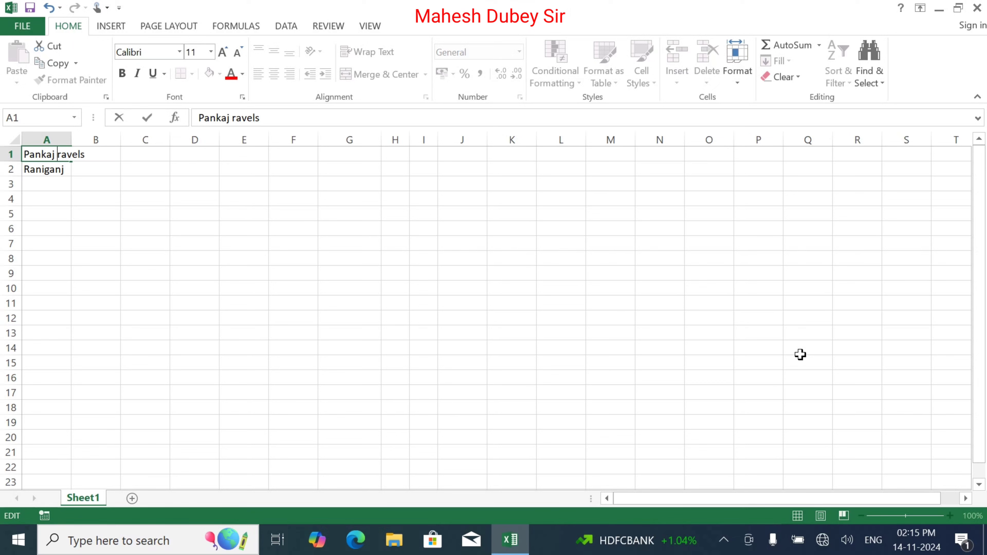
{"action": "type", "text": "T"}
{"action": "key", "text": "Return"}
{"action": "key", "text": "Return"}
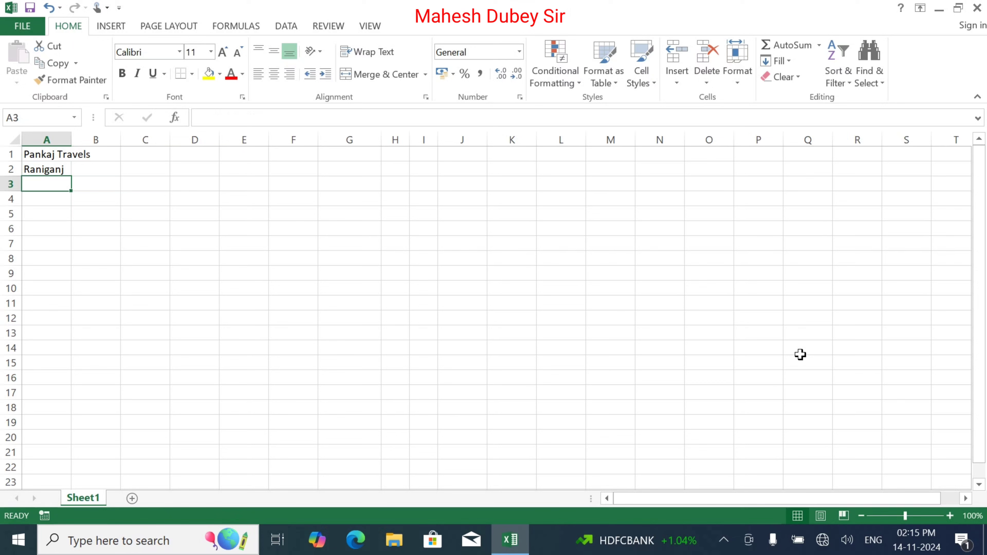
Enter headers Sr, Customer Name, Mobile and Vehiel Name in A3 to D3.
{"action": "type", "text": "Sr"}
{"action": "key", "text": "Tab"}
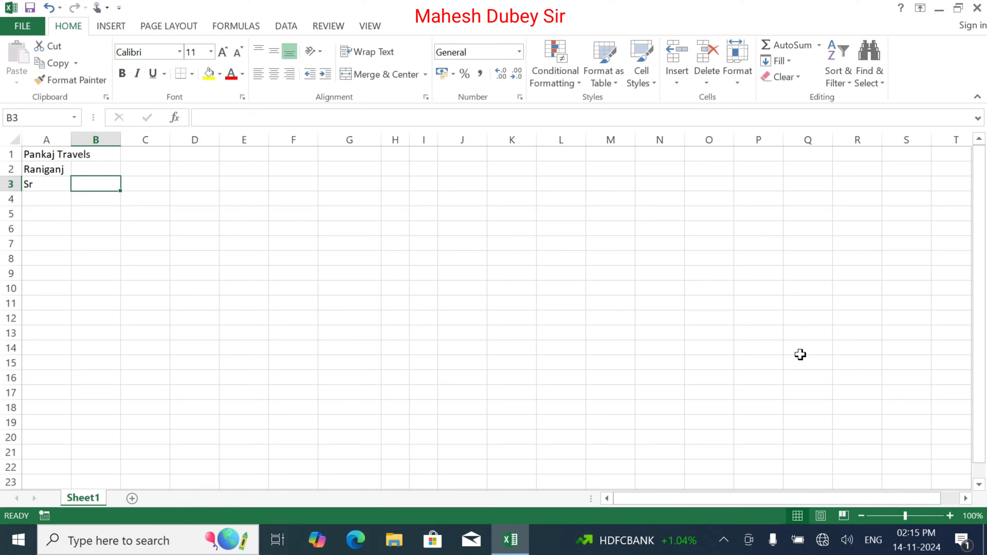
{"action": "type", "text": "Cust"}
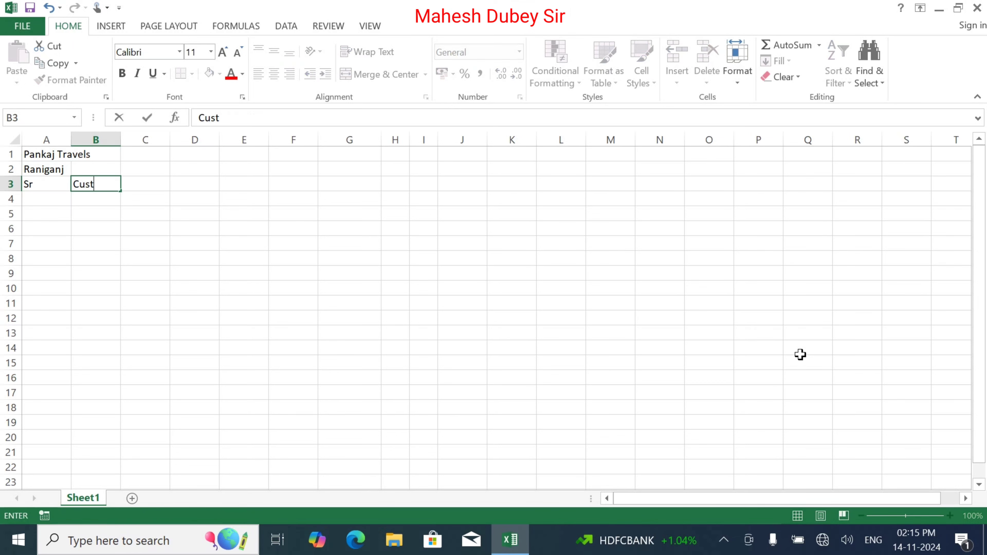
{"action": "type", "text": "omer Name"}
{"action": "key", "text": "Tab"}
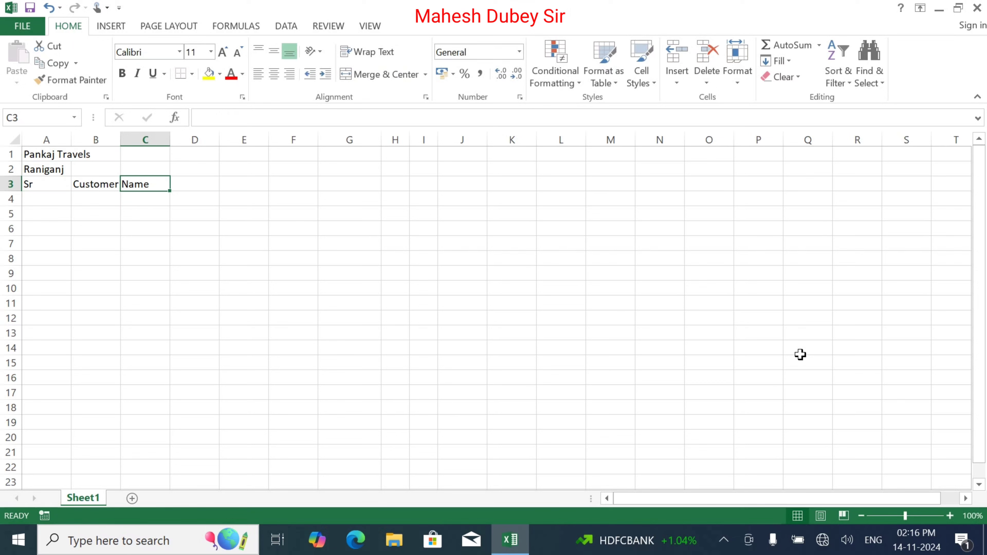
{"action": "type", "text": "Mobile"}
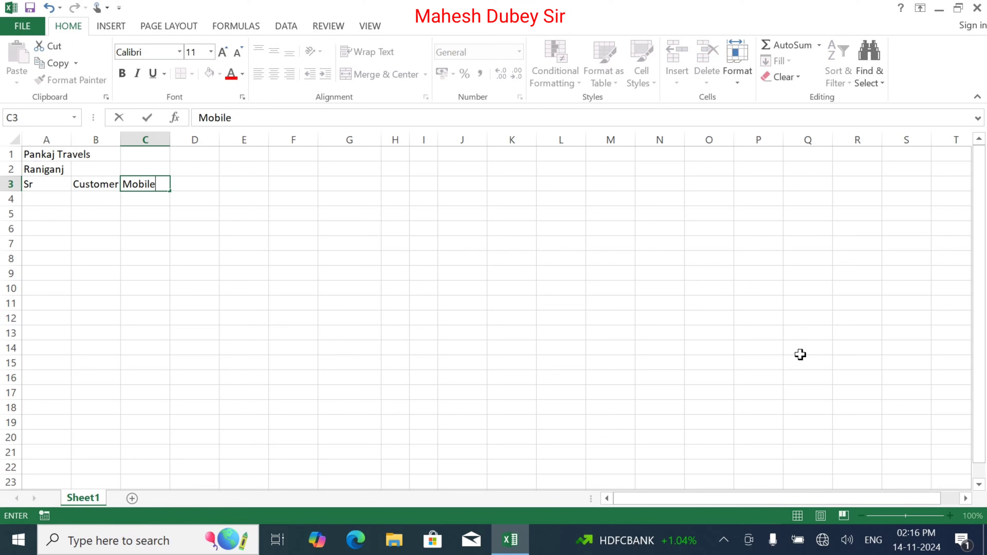
{"action": "key", "text": "Tab"}
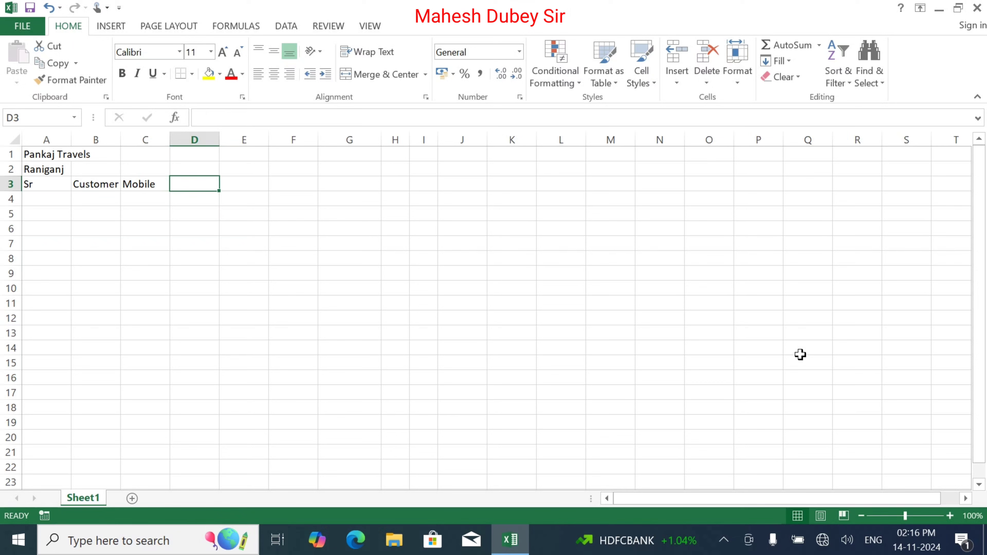
{"action": "type", "text": "Vehi"}
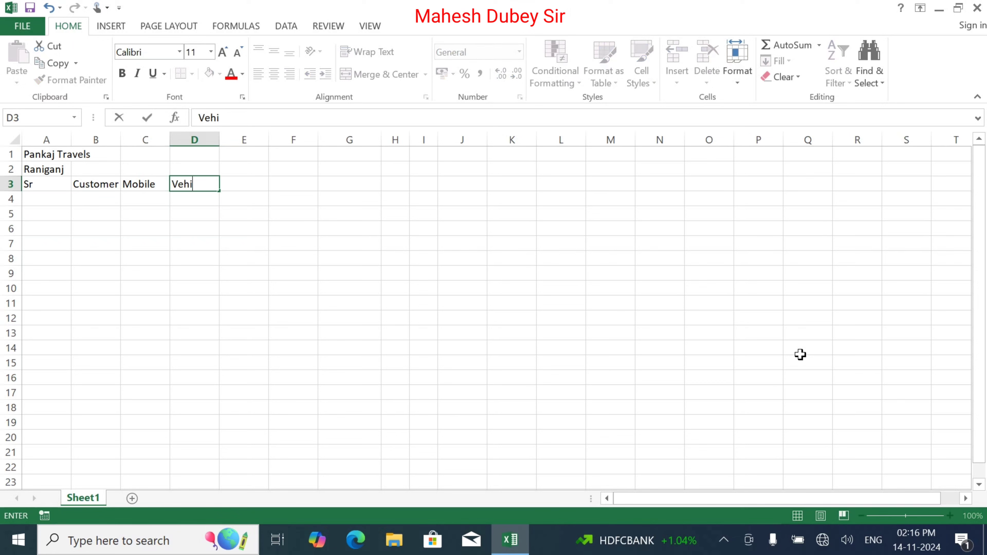
{"action": "type", "text": "el Name"}
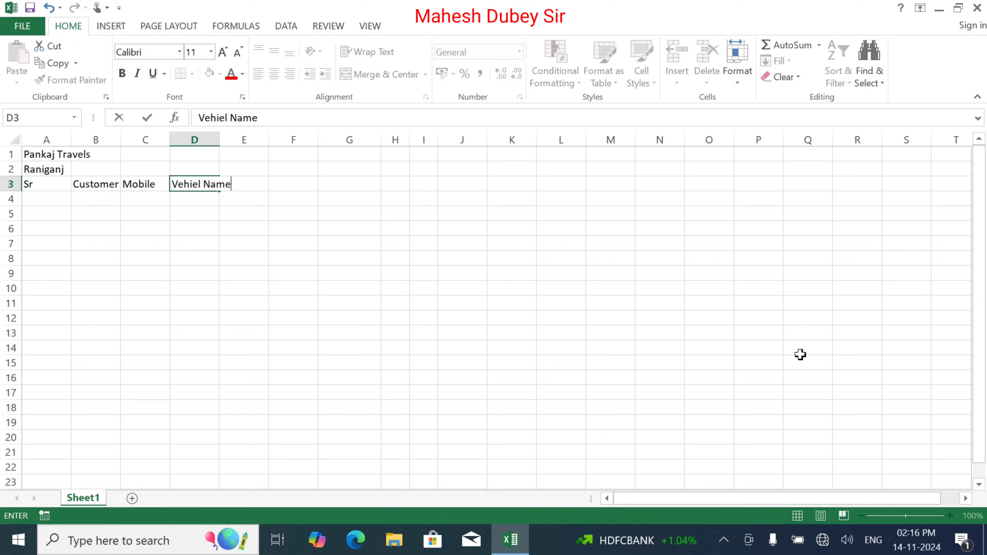
{"action": "key", "text": "Tab"}
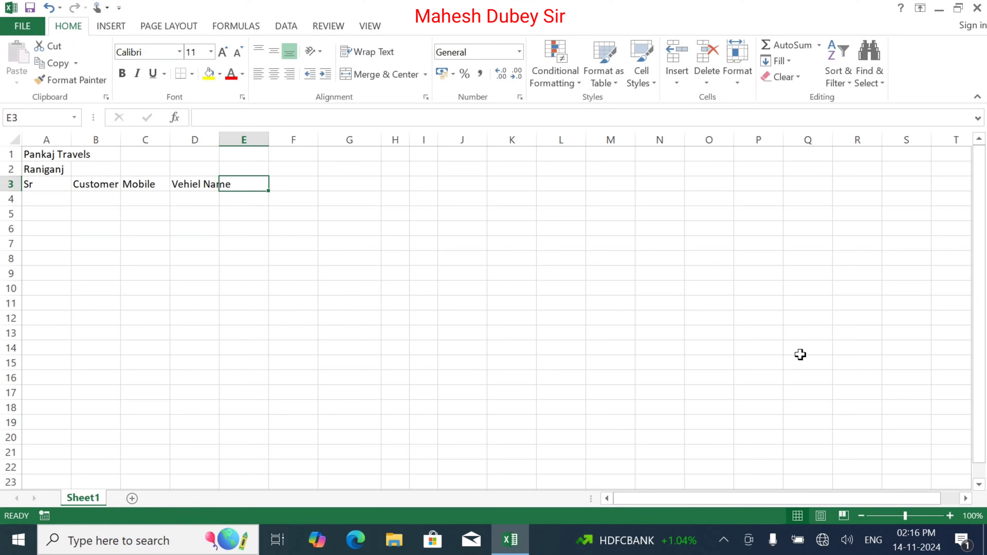
{"action": "key", "text": "Left"}
{"action": "key", "text": "Right"}
Add headers Destiance, Price Per KM and Amount in E3 to G3.
{"action": "type", "text": "D"}
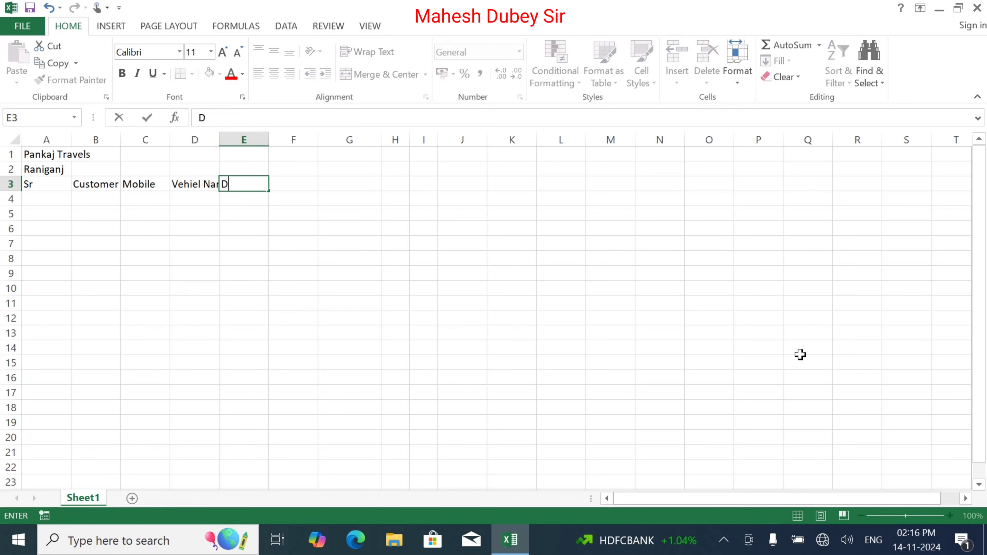
{"action": "type", "text": "i"}
{"action": "key", "text": "BackSpace"}
{"action": "type", "text": "esta"}
{"action": "key", "text": "BackSpace"}
{"action": "key", "text": "BackSpace"}
{"action": "type", "text": "iance"}
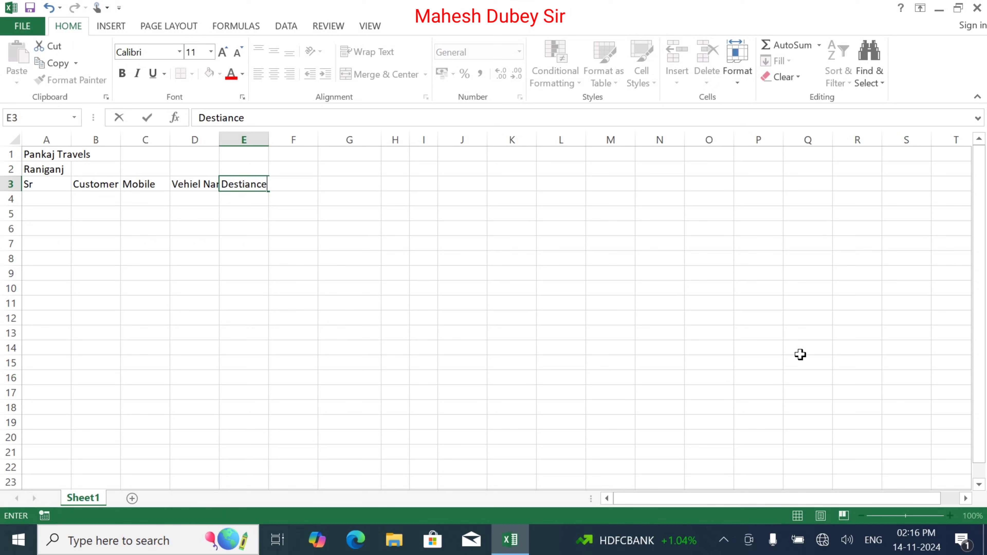
{"action": "key", "text": "Tab"}
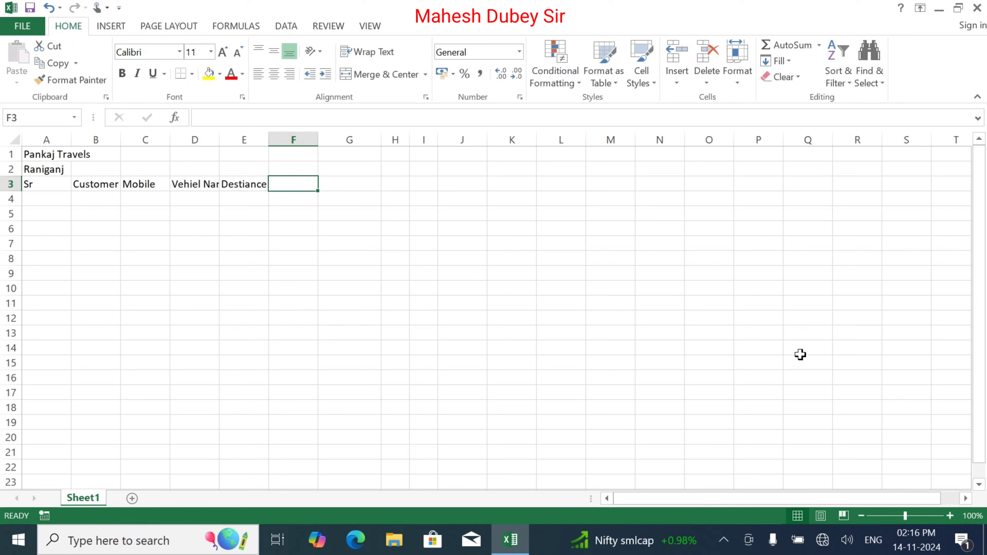
{"action": "type", "text": "Price Per K"}
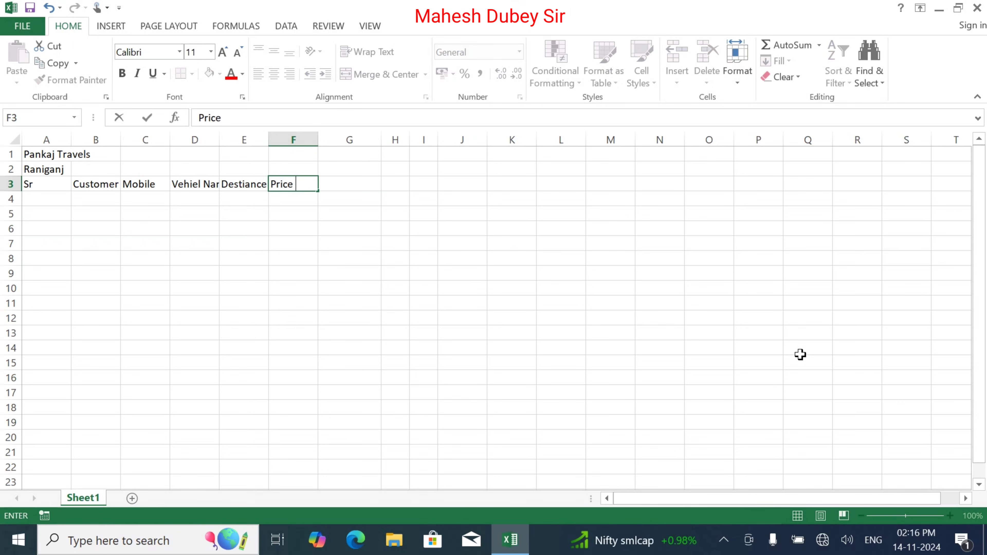
{"action": "type", "text": "M"}
{"action": "key", "text": "Tab"}
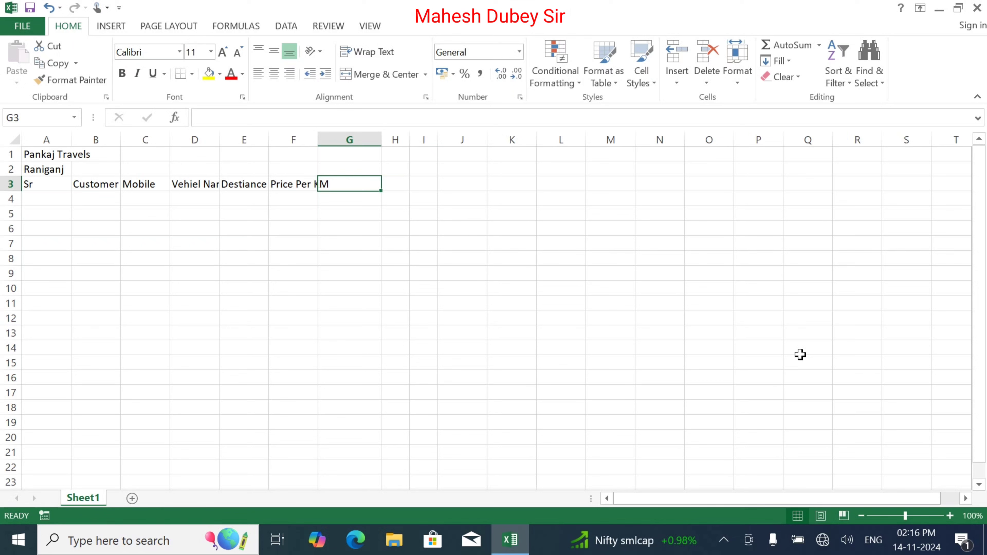
{"action": "type", "text": "Amount"}
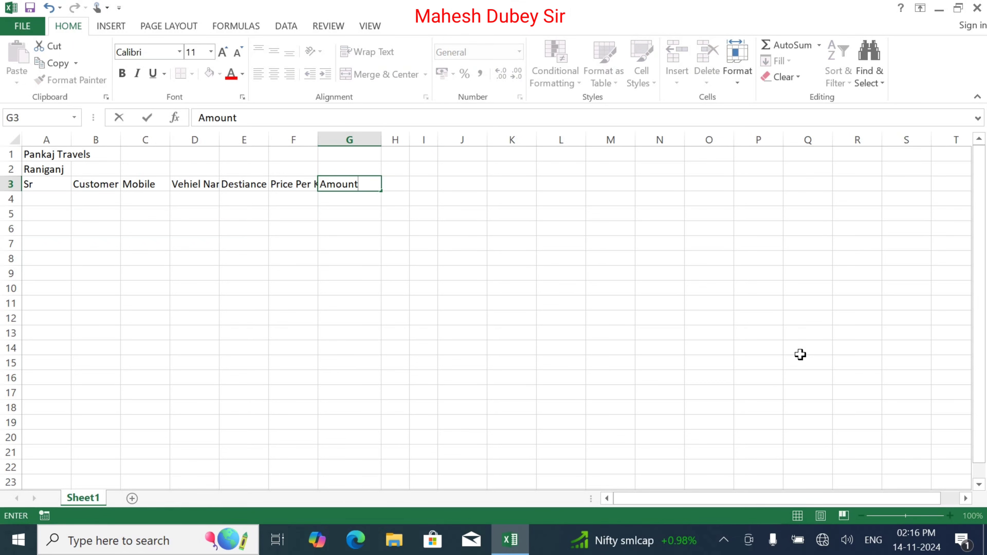
{"action": "key", "text": "Tab"}
Enter Advance in H3, replacing Pay Amount, and Balance in I3.
{"action": "type", "text": "Pa"}
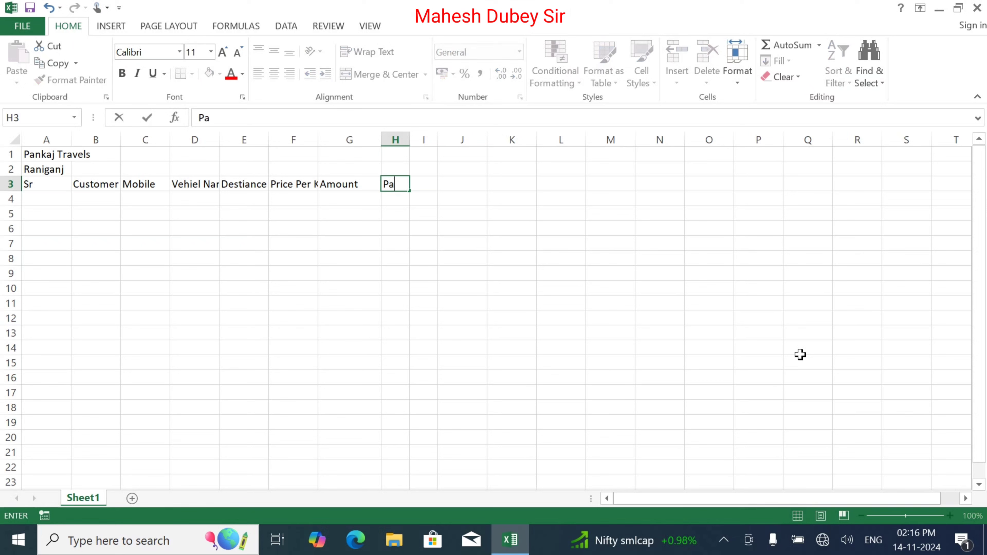
{"action": "type", "text": "y Amount"}
{"action": "key", "text": "Tab"}
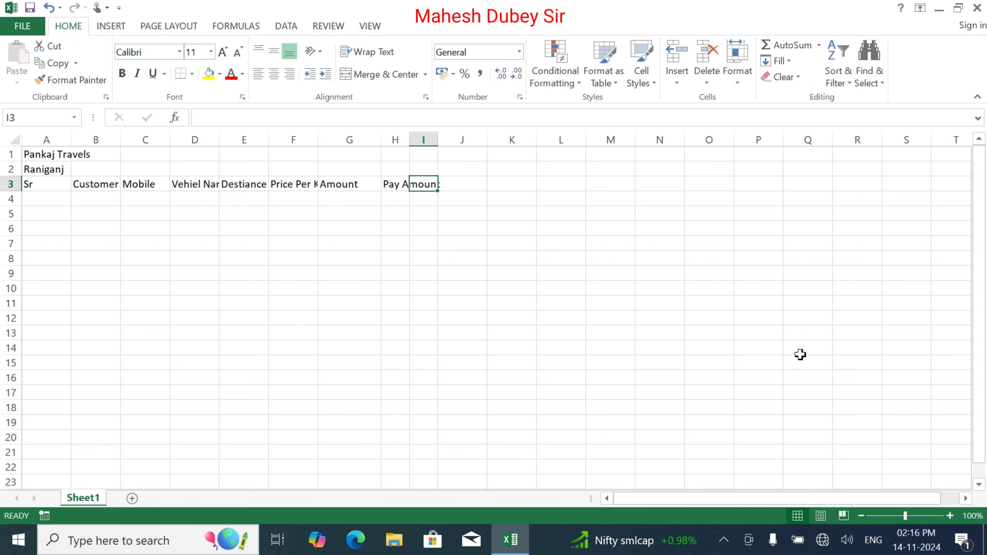
{"action": "key", "text": "Left"}
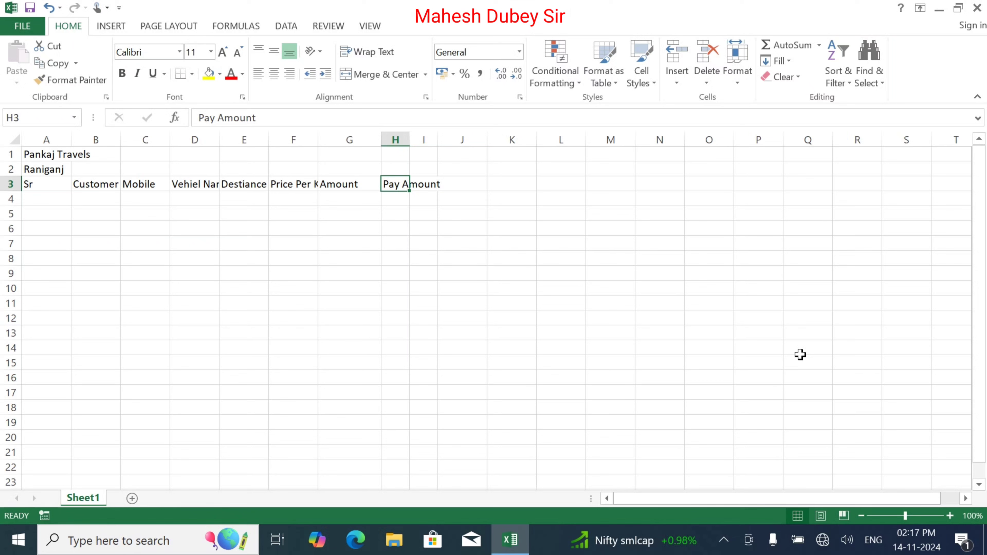
{"action": "key", "text": "F2"}
{"action": "key", "text": "BackSpace"}
{"action": "key", "text": "BackSpace"}
{"action": "key", "text": "BackSpace"}
{"action": "key", "text": "BackSpace"}
{"action": "key", "text": "BackSpace"}
{"action": "key", "text": "BackSpace"}
{"action": "key", "text": "BackSpace"}
{"action": "key", "text": "BackSpace"}
{"action": "key", "text": "BackSpace"}
{"action": "key", "text": "BackSpace"}
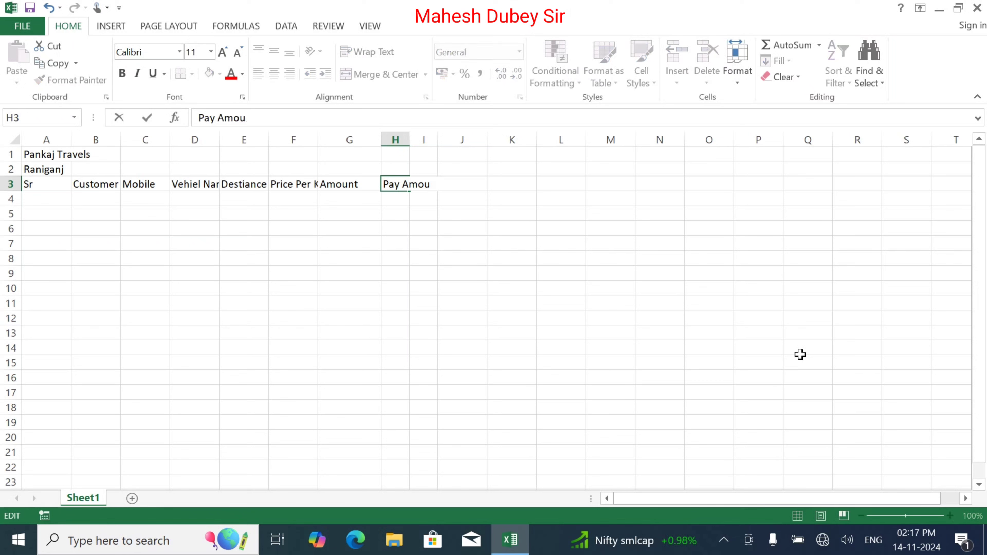
{"action": "type", "text": "Advance"}
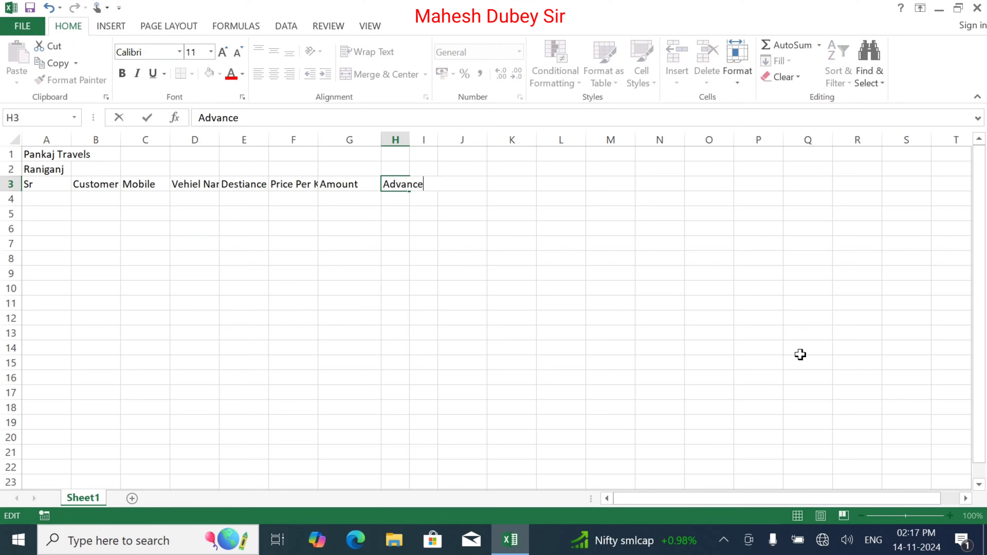
{"action": "key", "text": "Tab"}
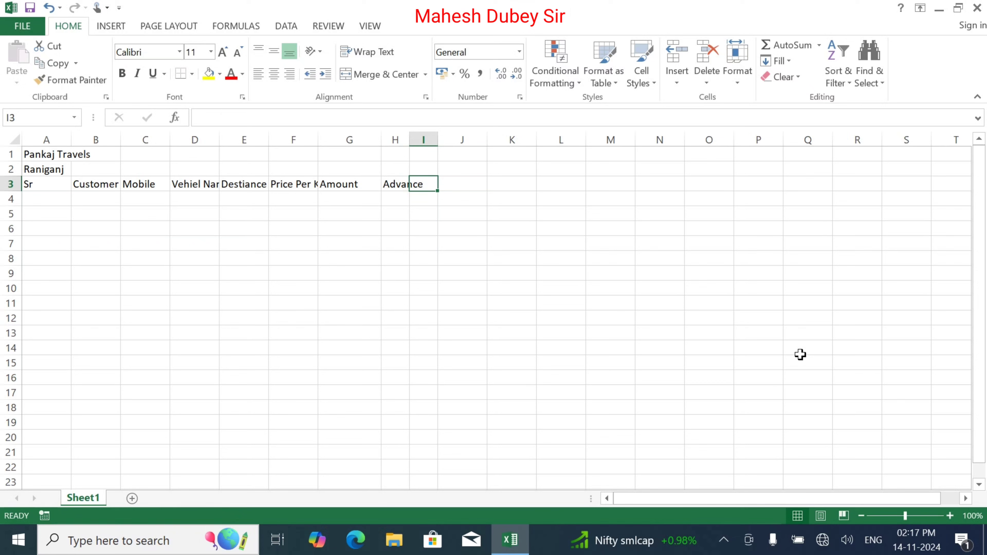
{"action": "type", "text": "T"}
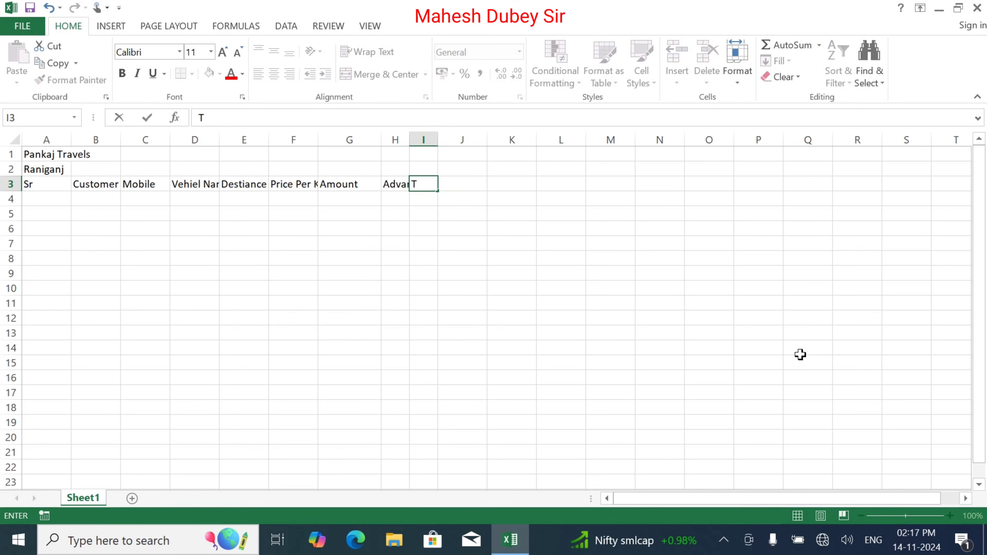
{"action": "key", "text": "BackSpace"}
{"action": "type", "text": "Balance"}
{"action": "key", "text": "Return"}
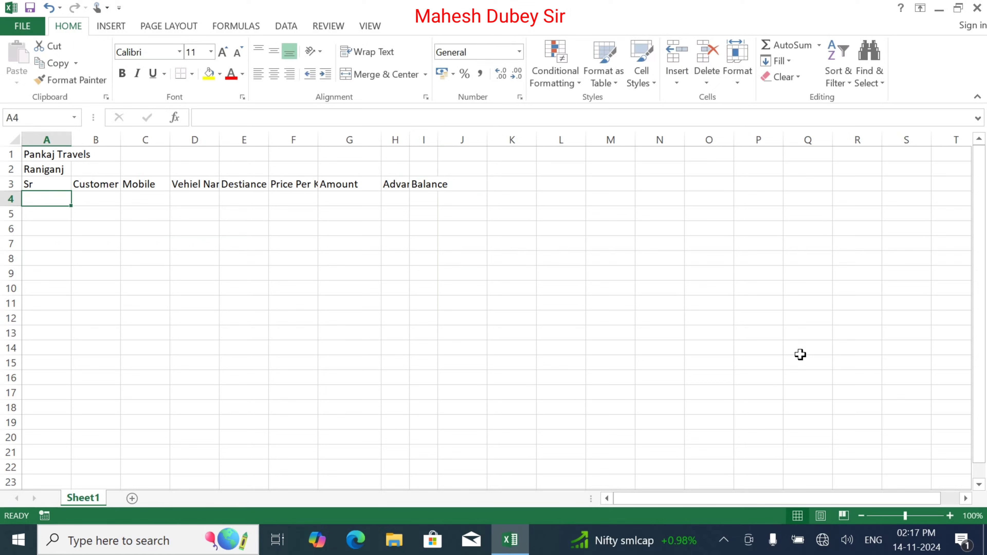
Merge and centre Pankaj Travels across A1:I1 and Raniganj across A2:I2.
{"action": "left_click_drag", "start_coordinate": [31, 155], "coordinate": [426, 144]}
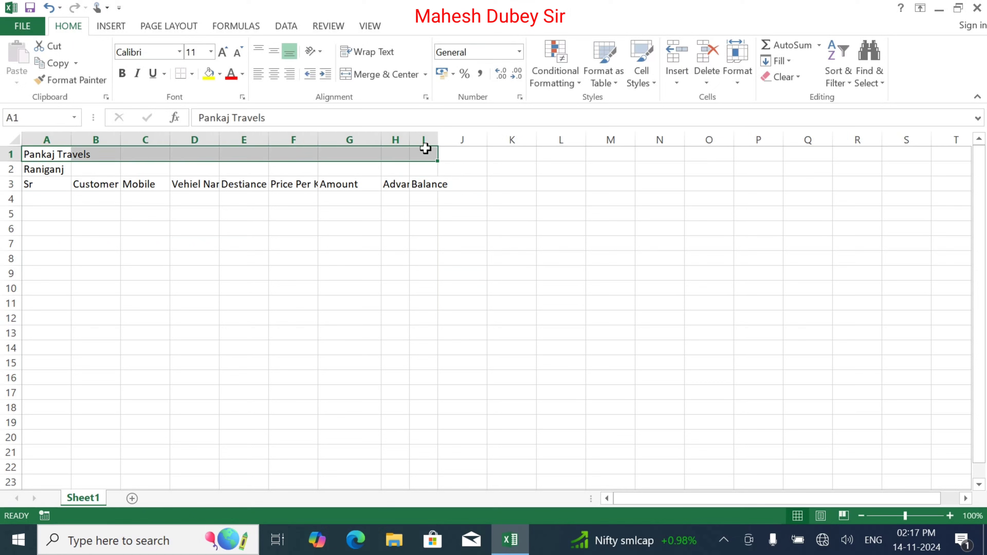
{"action": "left_click", "coordinate": [385, 75]}
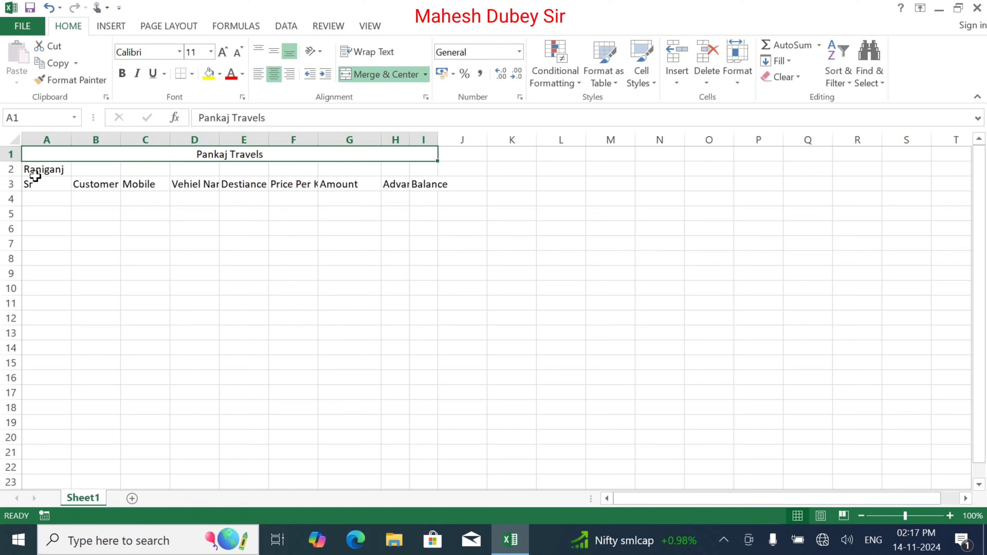
{"action": "left_click", "coordinate": [43, 169]}
{"action": "left_click_drag", "start_coordinate": [42, 169], "coordinate": [435, 169]}
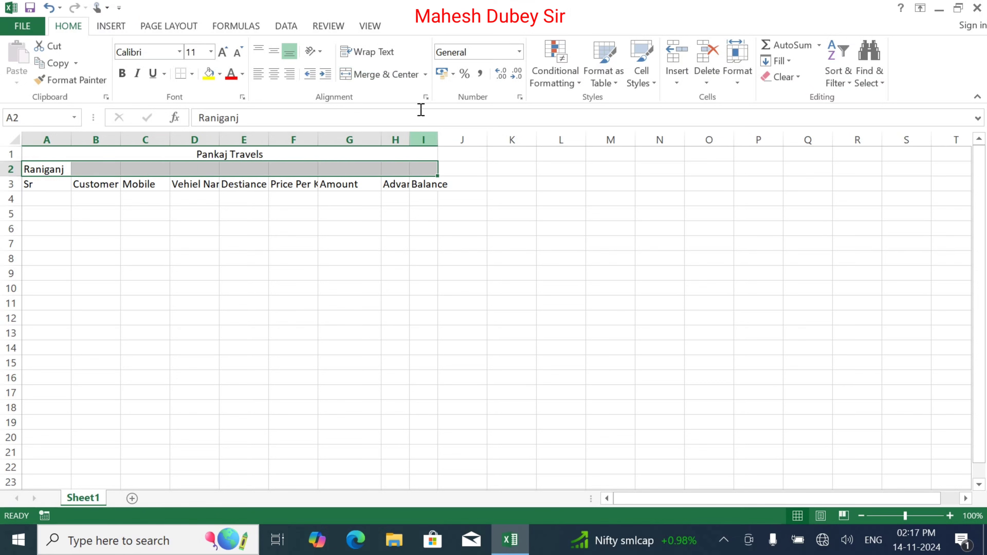
{"action": "left_click", "coordinate": [385, 74]}
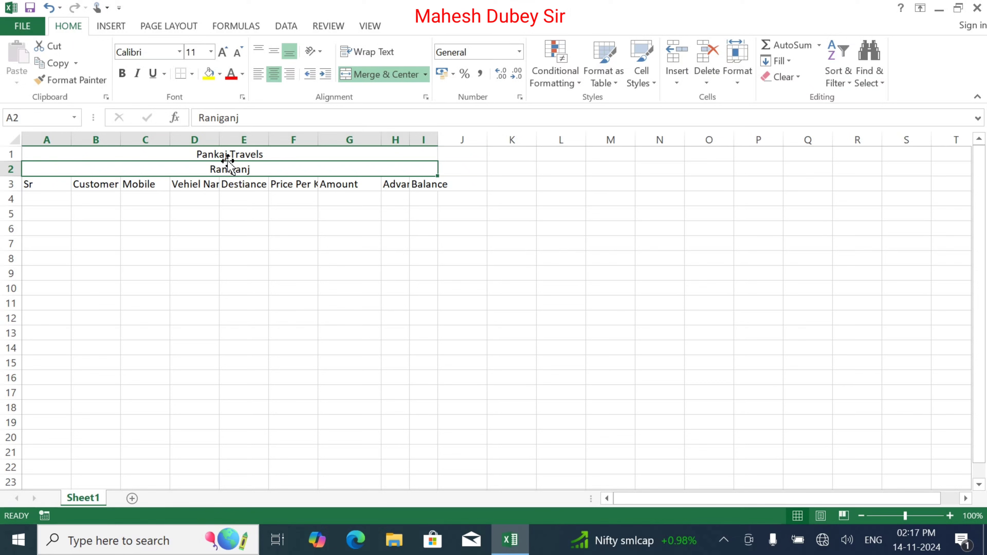
{"action": "left_click_drag", "start_coordinate": [30, 183], "coordinate": [427, 182]}
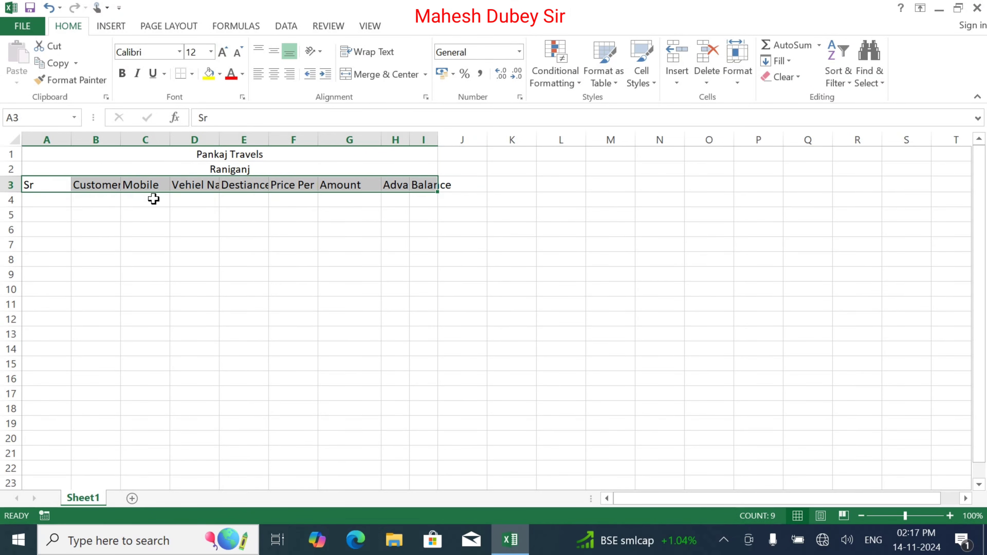
Bold the row 3 headers and make the Pankaj Travels title larger and bold.
{"action": "left_click", "coordinate": [122, 73]}
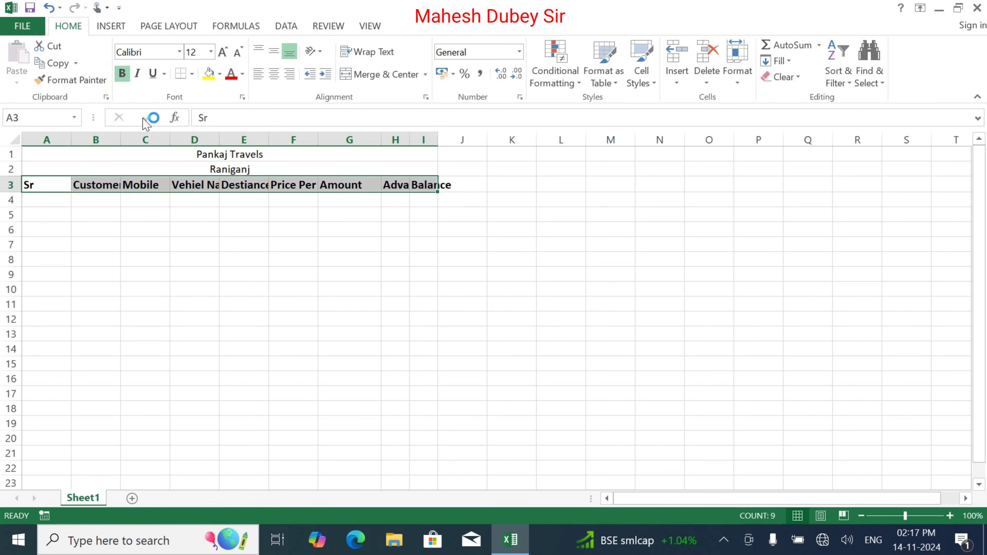
{"action": "left_click", "coordinate": [177, 156]}
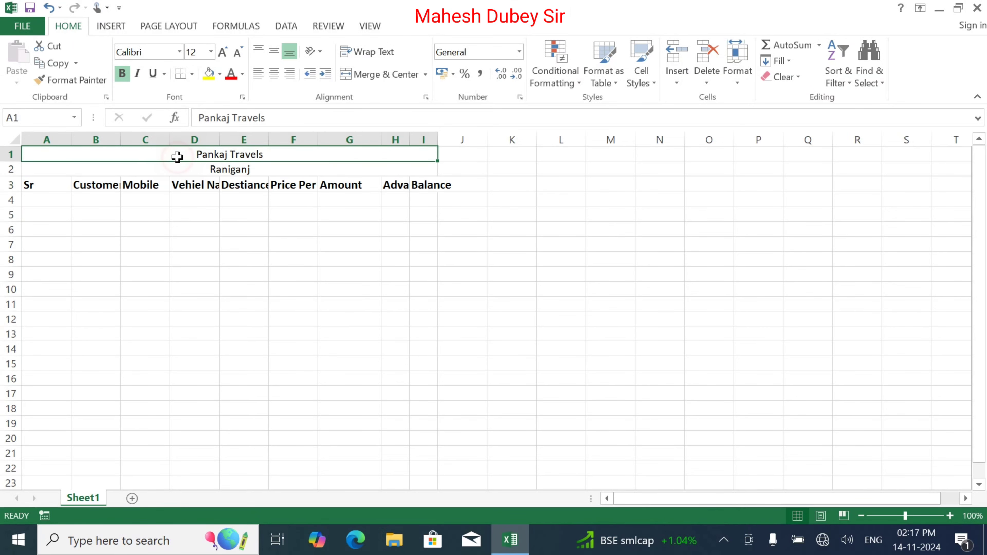
{"action": "left_click", "coordinate": [224, 51]}
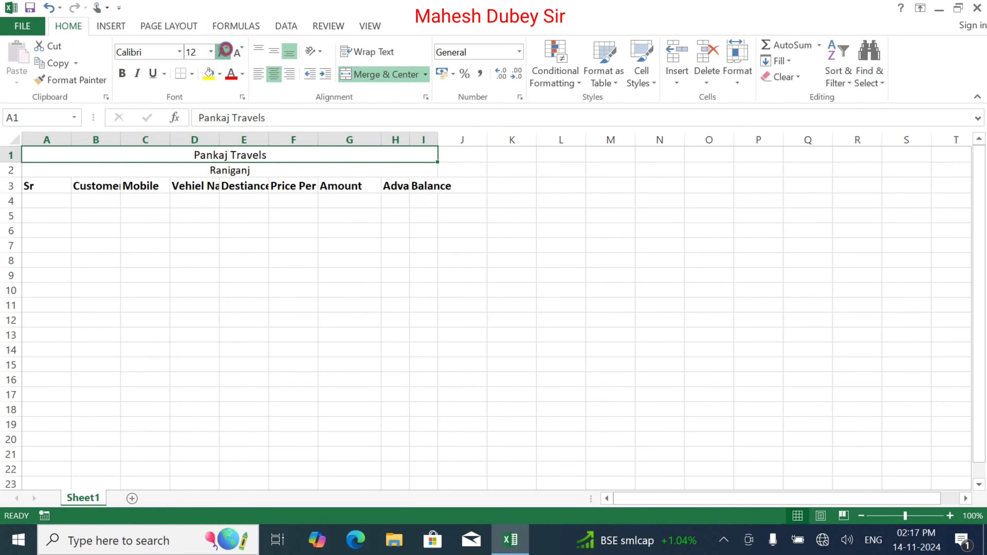
{"action": "left_click", "coordinate": [224, 51]}
{"action": "left_click", "coordinate": [224, 51]}
Enlarge the Raniganj text and make it bold.
{"action": "left_click", "coordinate": [224, 51]}
{"action": "left_click", "coordinate": [122, 73]}
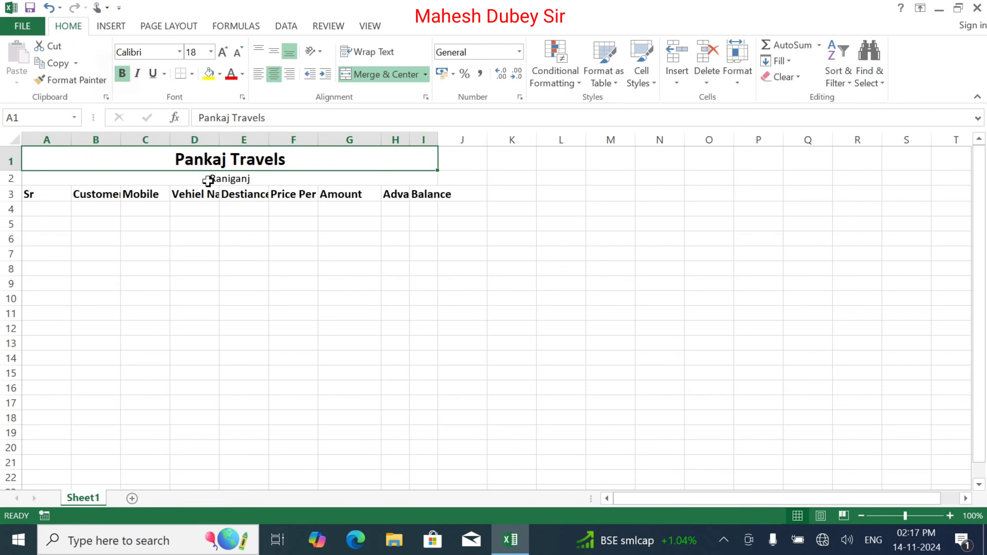
{"action": "left_click", "coordinate": [208, 180]}
{"action": "left_click", "coordinate": [224, 51]}
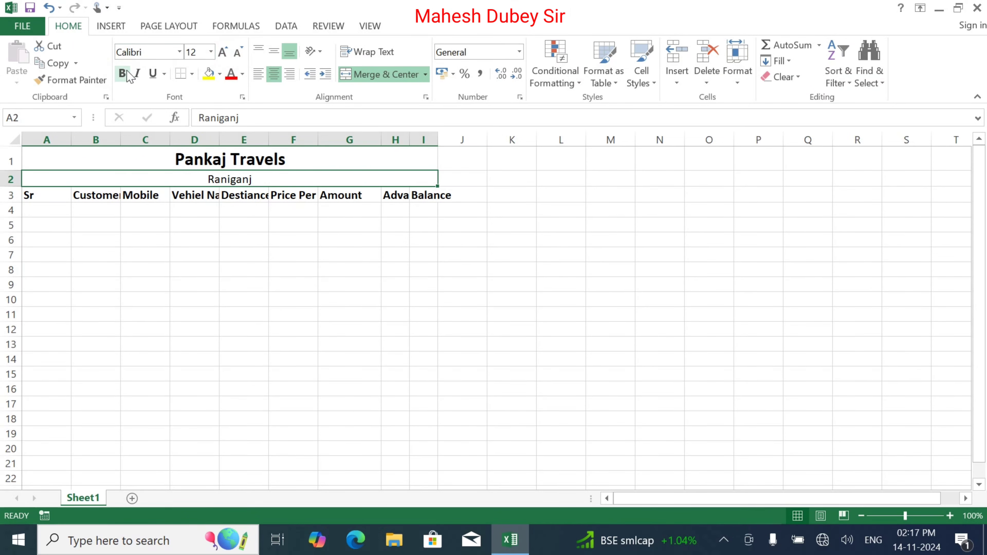
{"action": "left_click", "coordinate": [128, 74]}
{"action": "left_click", "coordinate": [141, 255]}
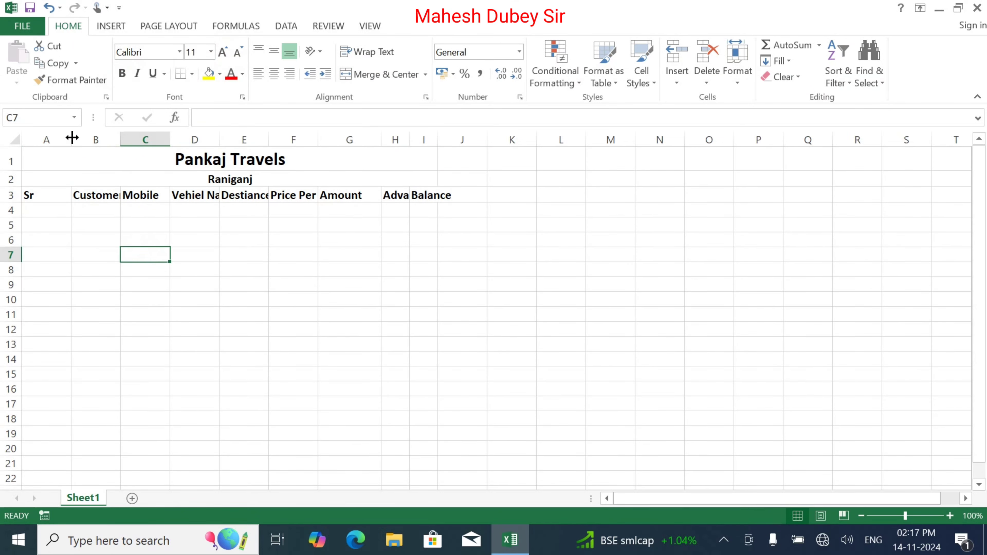
Narrow column A, wrap Price Per KM in F3, and autofit columns H and I.
{"action": "left_click_drag", "start_coordinate": [72, 138], "coordinate": [443, 142]}
{"action": "left_click", "coordinate": [427, 193]}
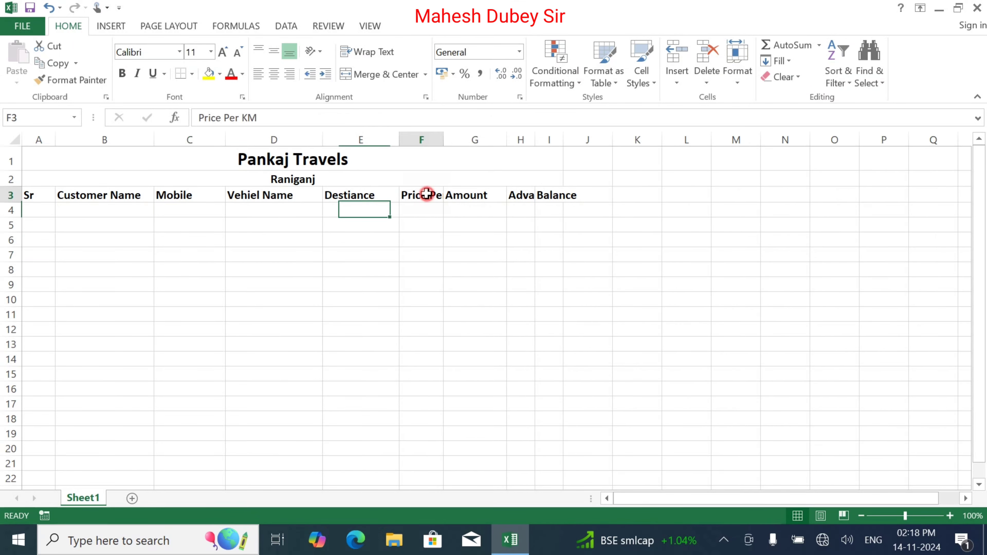
{"action": "double_click", "coordinate": [427, 193]}
{"action": "key", "text": "Escape"}
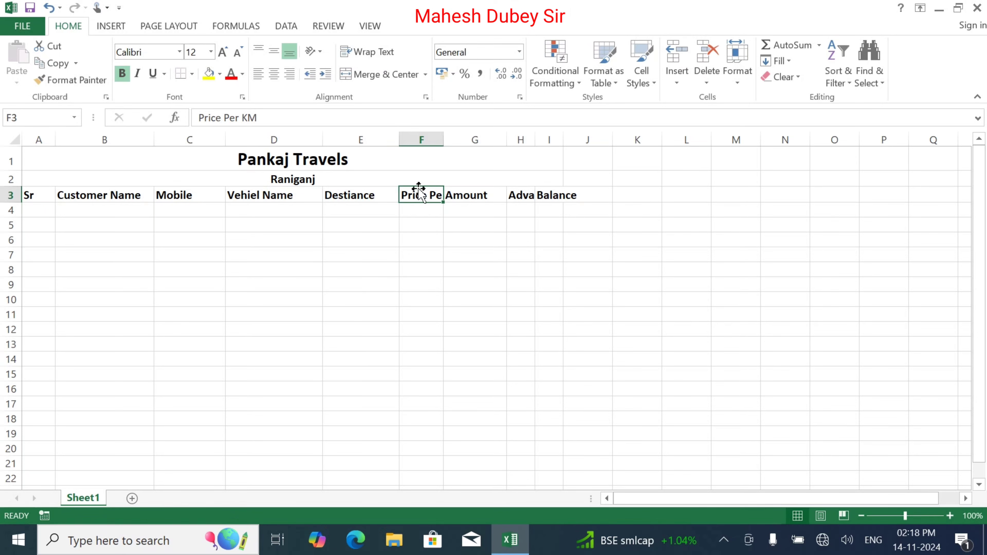
{"action": "left_click", "coordinate": [366, 51]}
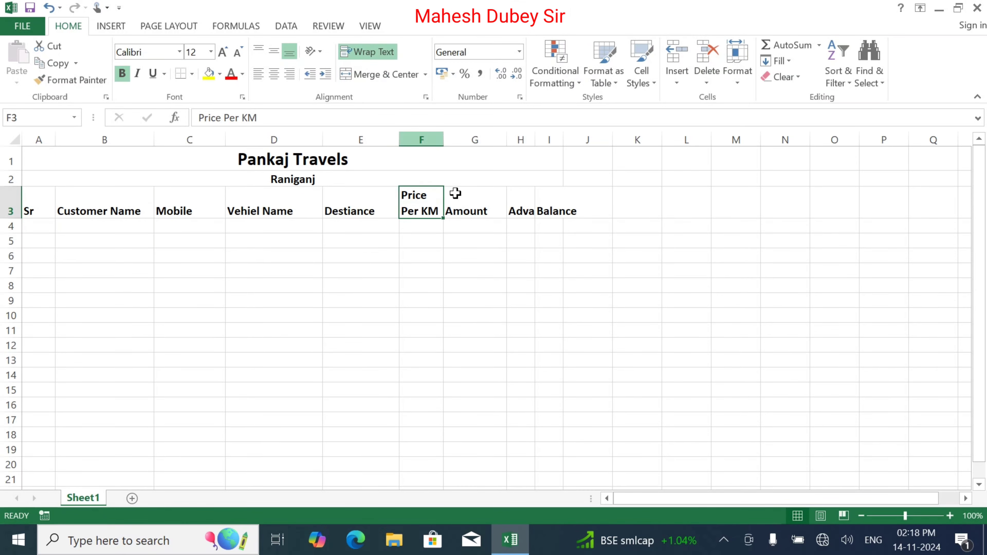
{"action": "mouse_move", "coordinate": [509, 136]}
{"action": "left_mouse_down"}
{"action": "mouse_move", "coordinate": [490, 135]}
{"action": "mouse_move", "coordinate": [522, 137]}
{"action": "left_mouse_up"}
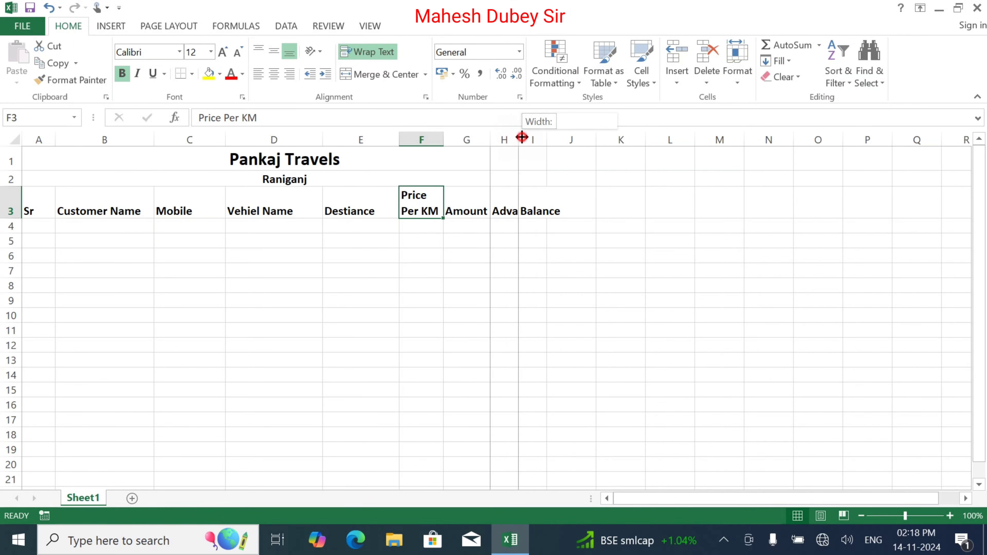
{"action": "double_click", "coordinate": [522, 137]}
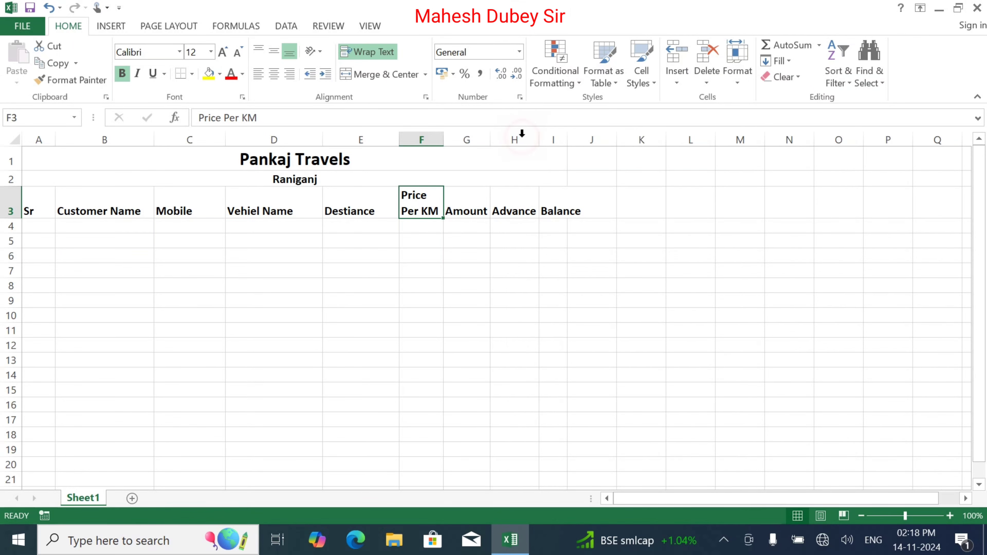
{"action": "double_click", "coordinate": [568, 139]}
{"action": "left_click", "coordinate": [536, 290]}
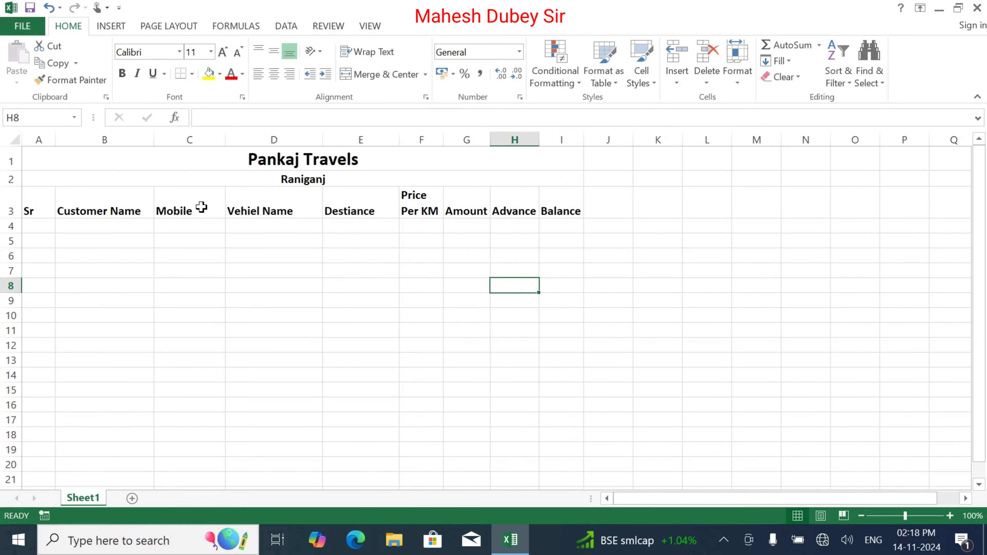
Centre the row 3 headers horizontally and vertically.
{"action": "left_click_drag", "start_coordinate": [35, 203], "coordinate": [566, 212]}
{"action": "left_click", "coordinate": [274, 73]}
{"action": "left_click", "coordinate": [274, 50]}
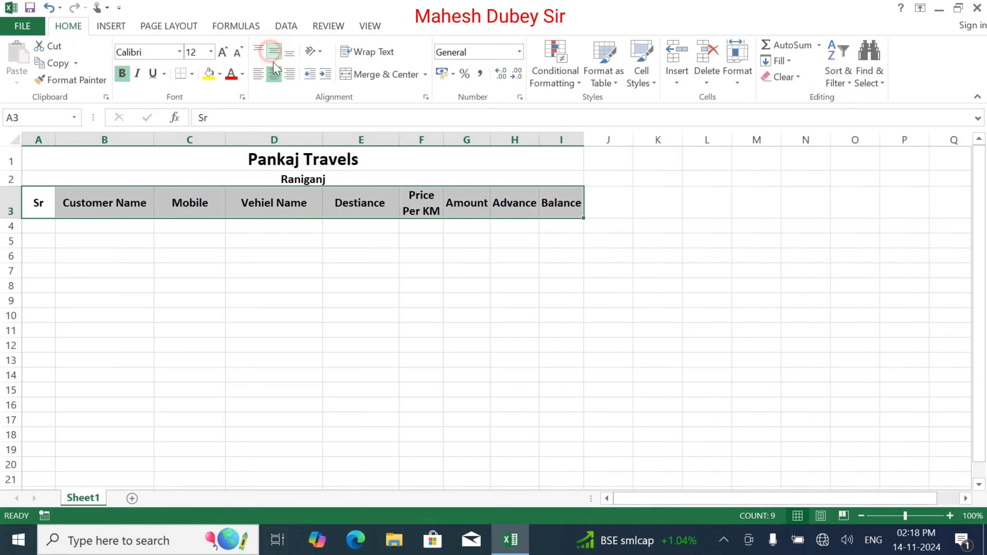
{"action": "left_click", "coordinate": [294, 277]}
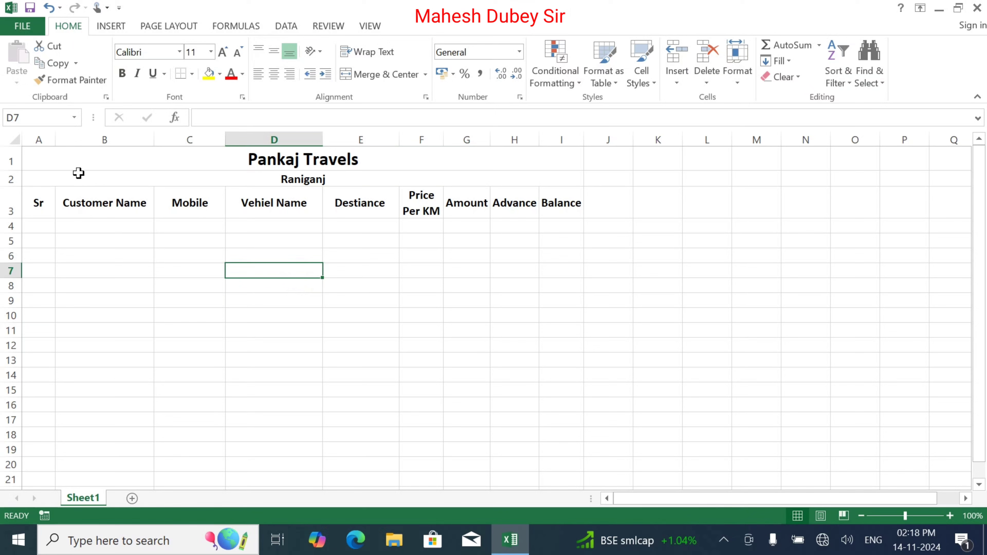
{"action": "left_click_drag", "start_coordinate": [77, 165], "coordinate": [59, 465]}
{"action": "left_click", "coordinate": [205, 315]}
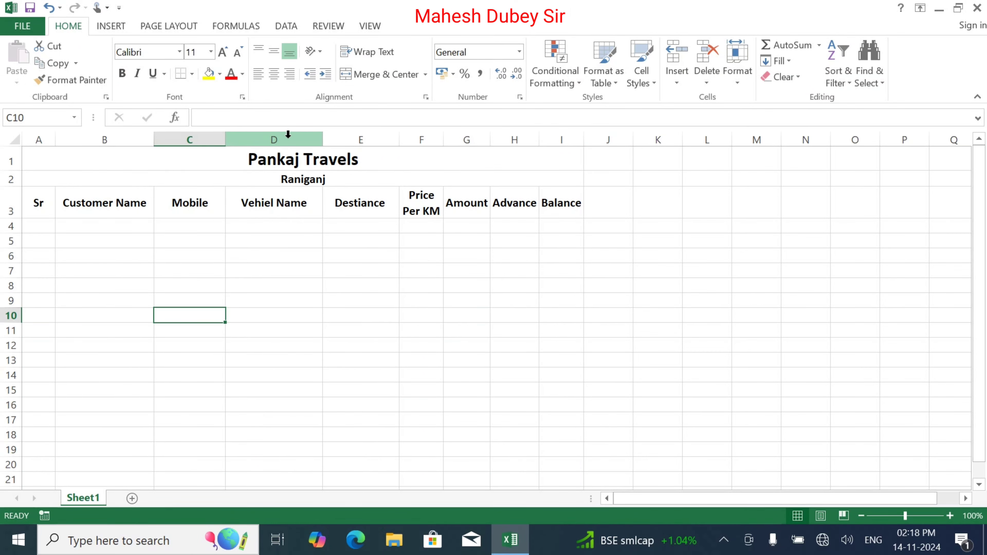
Insert a new column E before Destiance and enter the heading 'Booking Date' in E3.
{"action": "left_click", "coordinate": [387, 139]}
{"action": "right_click", "coordinate": [387, 139]}
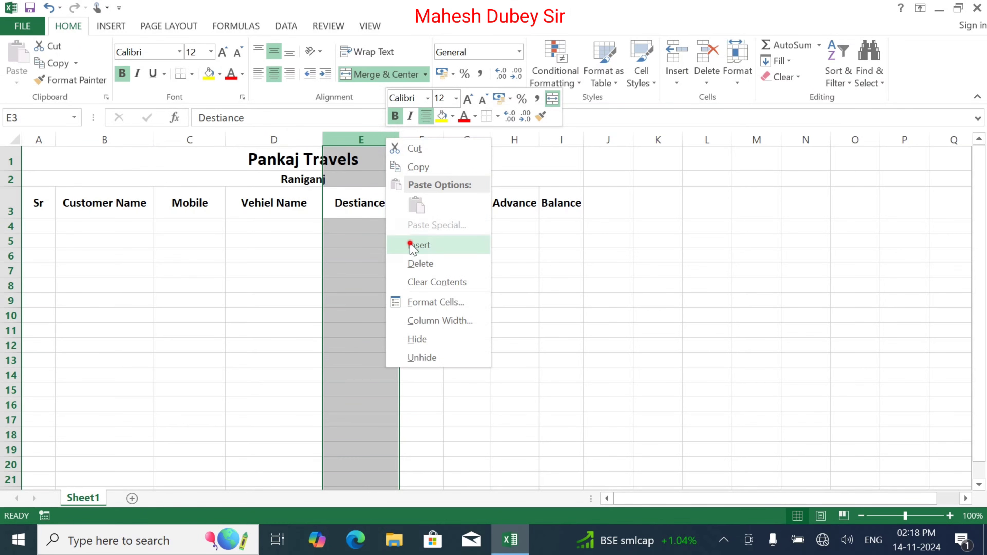
{"action": "left_click", "coordinate": [419, 245]}
{"action": "double_click", "coordinate": [357, 208]}
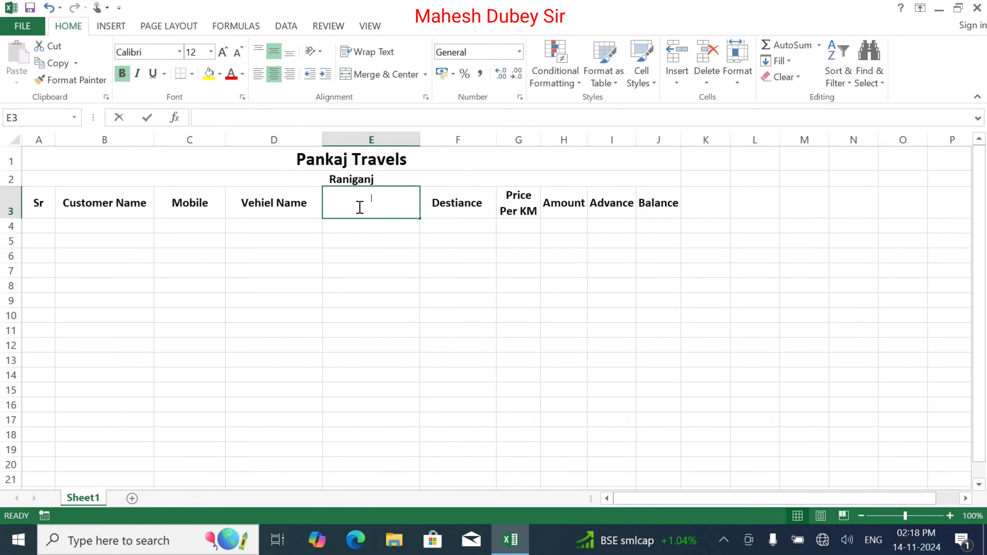
{"action": "type", "text": "Booki"}
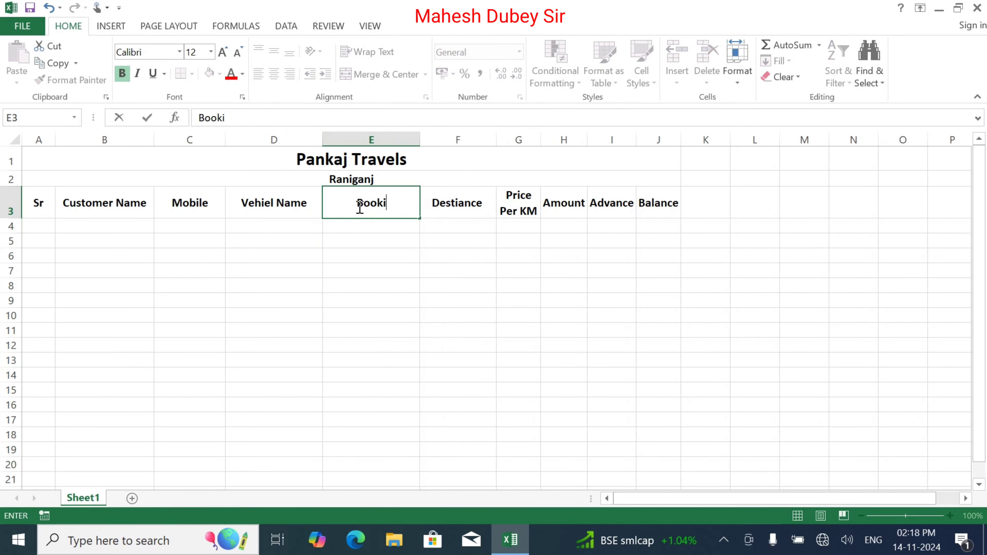
{"action": "type", "text": "ng Date"}
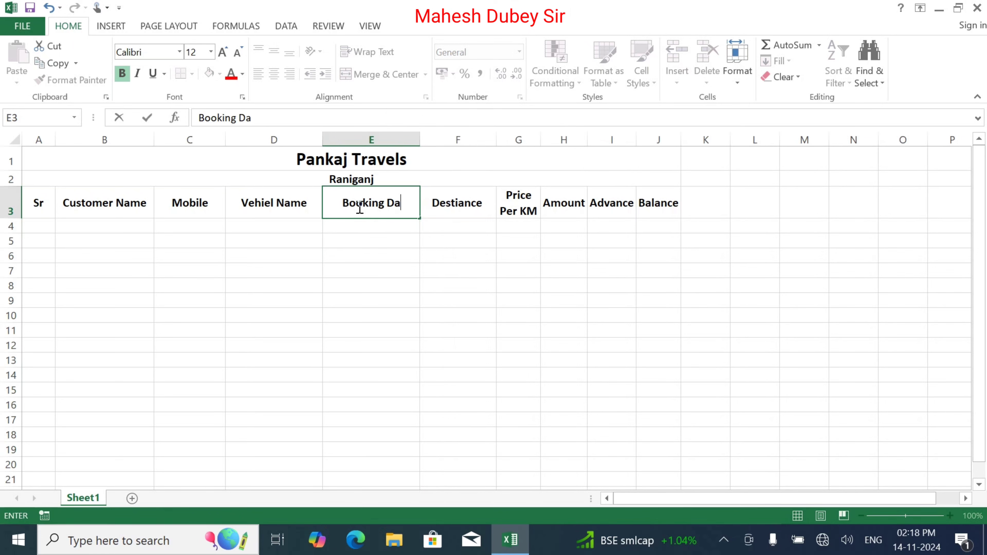
{"action": "left_click", "coordinate": [388, 227]}
Wrap the Booking Date heading and fit column E's width to it.
{"action": "left_click", "coordinate": [379, 201]}
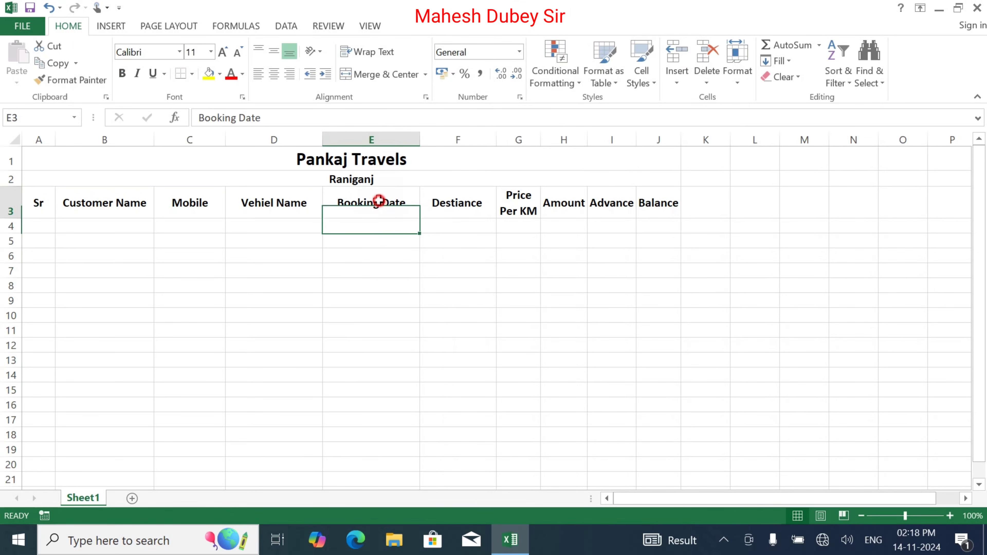
{"action": "left_click", "coordinate": [368, 51]}
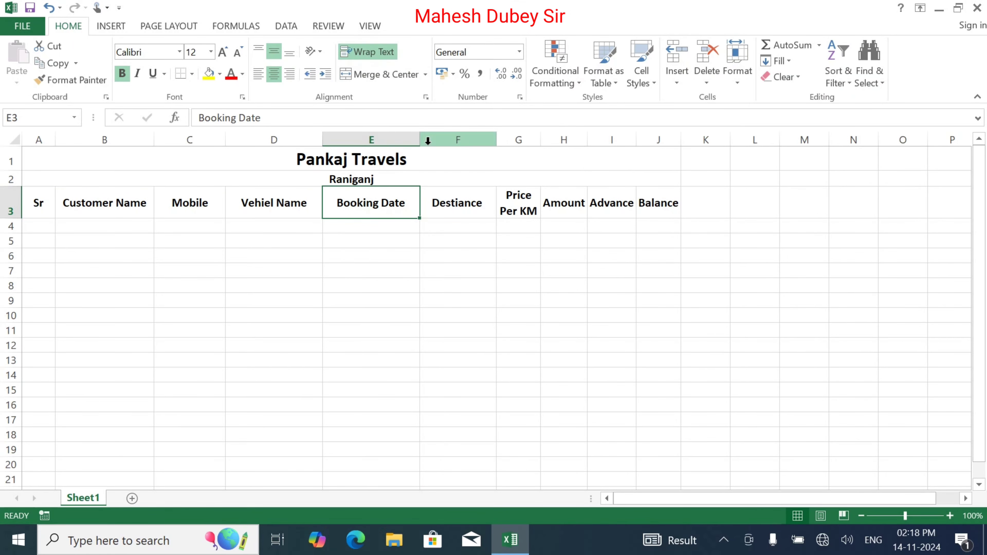
{"action": "double_click", "coordinate": [420, 138]}
{"action": "left_click", "coordinate": [418, 134]}
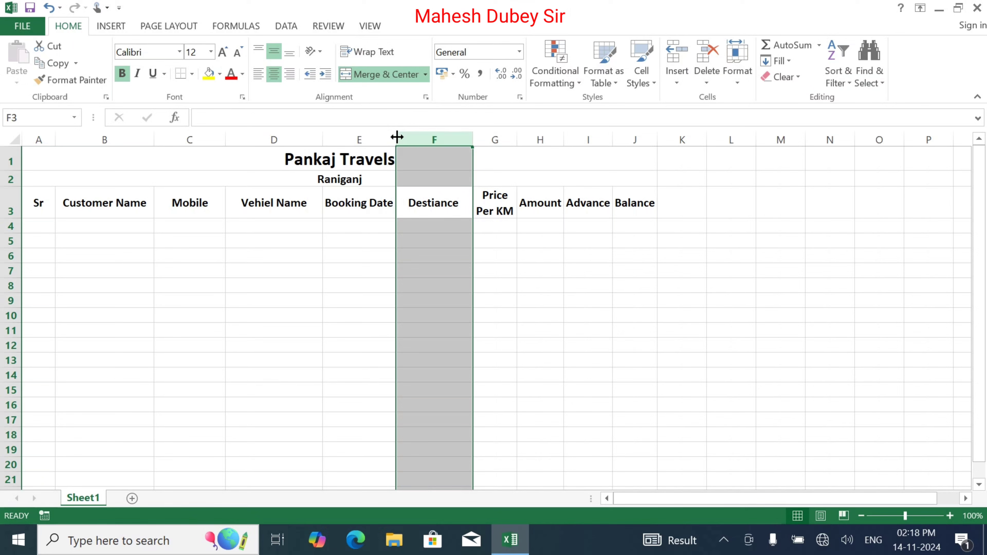
{"action": "left_click", "coordinate": [331, 241]}
{"action": "mouse_move", "coordinate": [399, 136]}
{"action": "left_mouse_down"}
{"action": "mouse_move", "coordinate": [374, 143]}
{"action": "mouse_move", "coordinate": [399, 144]}
{"action": "left_mouse_up"}
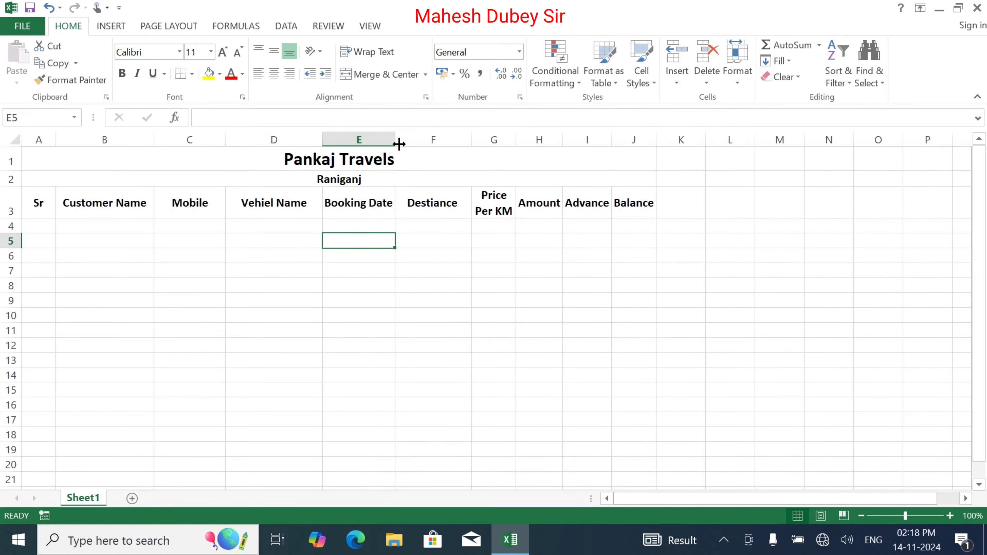
{"action": "left_click", "coordinate": [220, 286]}
Fill A4:A16 with the series 1 to 13 and centre the numbers.
{"action": "left_click", "coordinate": [38, 223]}
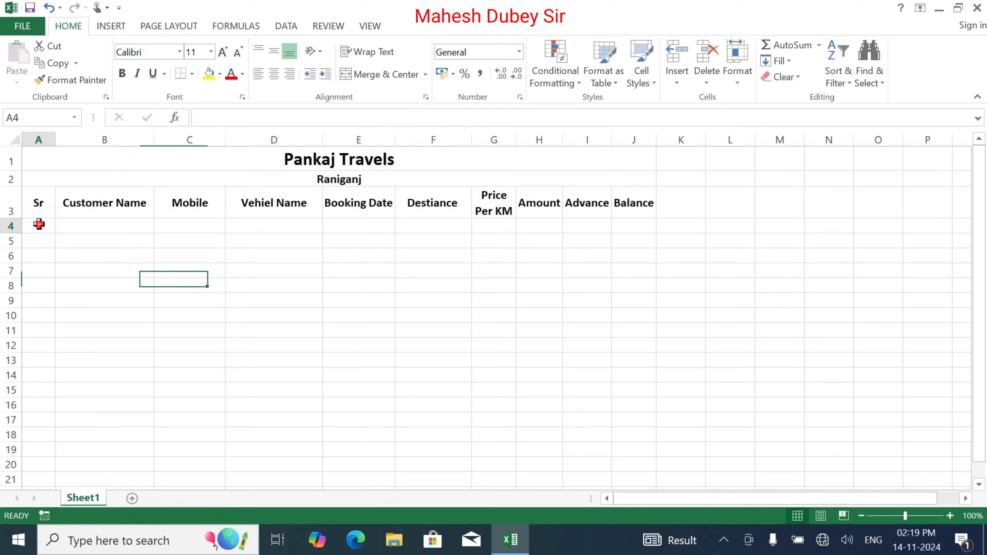
{"action": "type", "text": "1"}
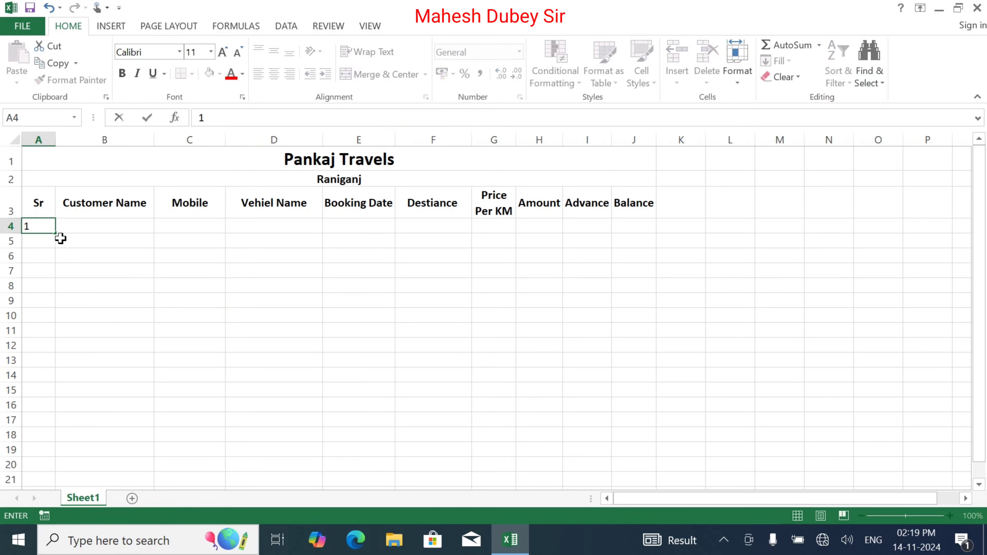
{"action": "left_click", "coordinate": [55, 232]}
{"action": "left_click_drag", "start_coordinate": [48, 386], "coordinate": [48, 415]}
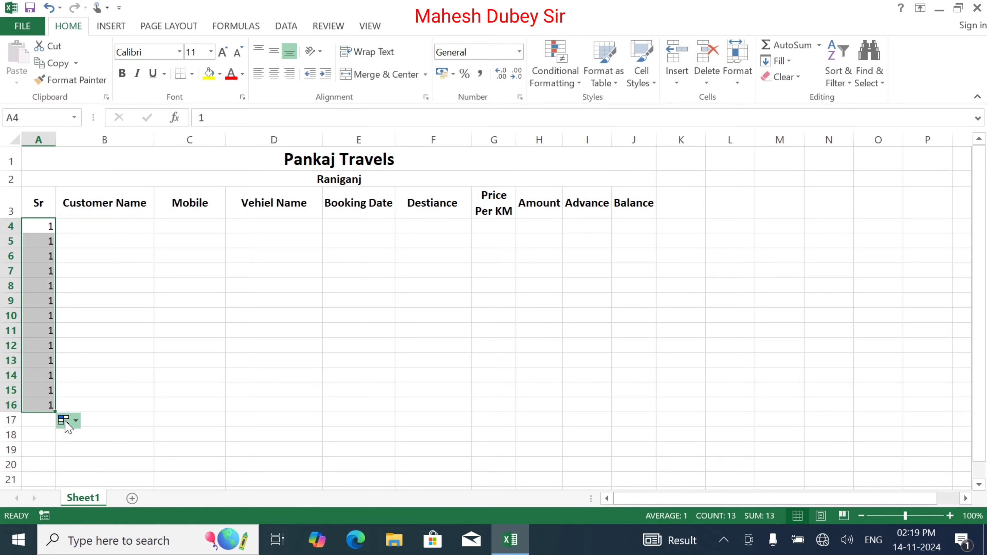
{"action": "left_click", "coordinate": [75, 422]}
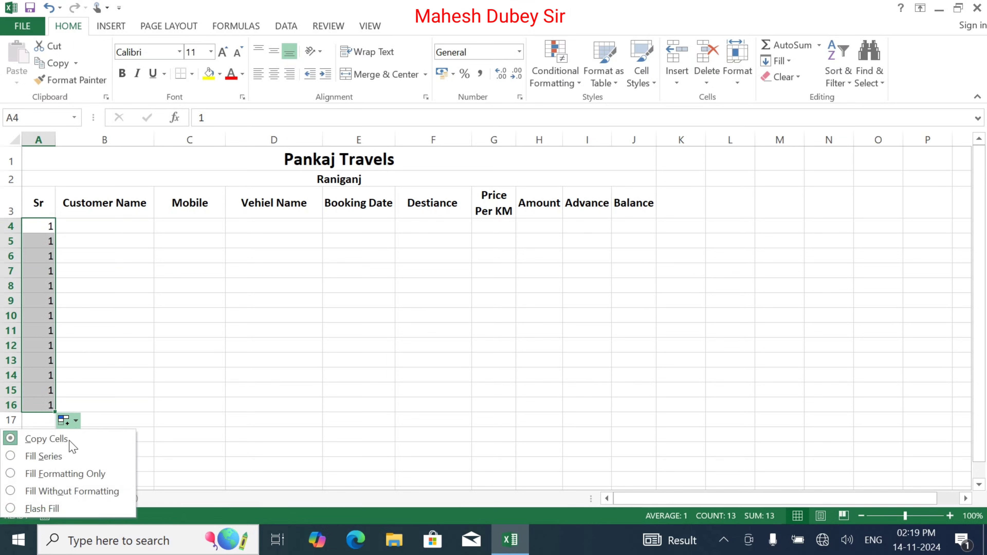
{"action": "left_click", "coordinate": [62, 457]}
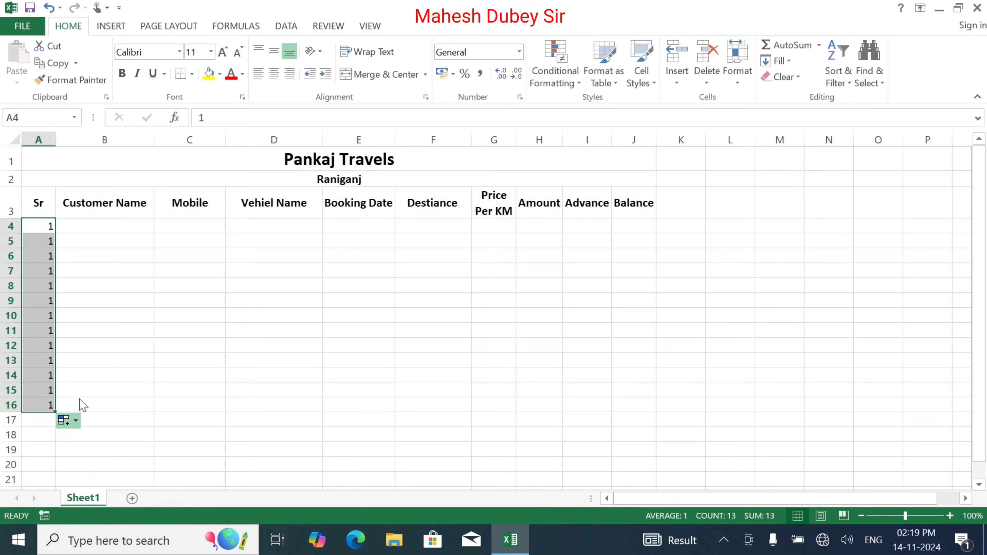
{"action": "left_click", "coordinate": [274, 74]}
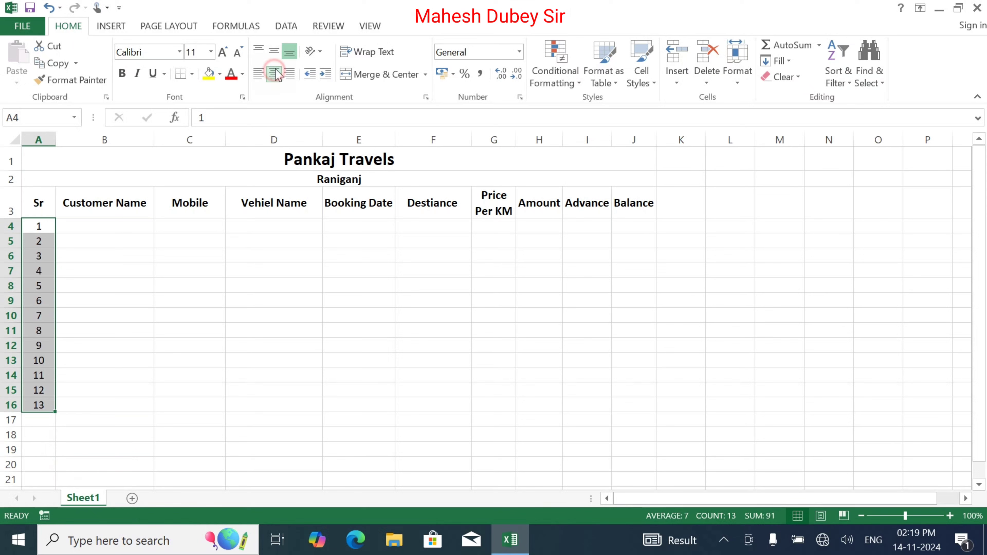
{"action": "left_click", "coordinate": [274, 51]}
{"action": "left_click", "coordinate": [98, 225]}
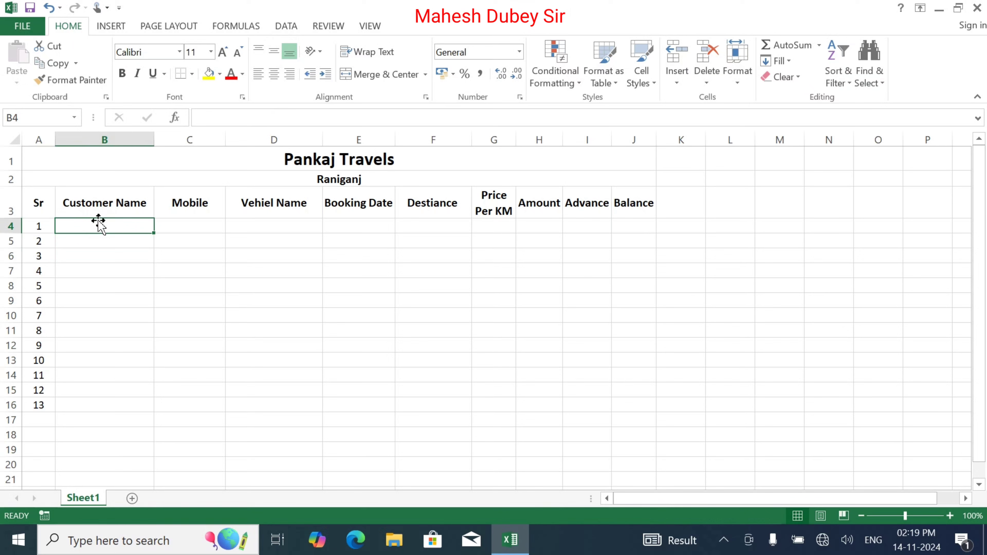
Apply All Borders to the table range A1:J16.
{"action": "left_click_drag", "start_coordinate": [112, 165], "coordinate": [112, 403]}
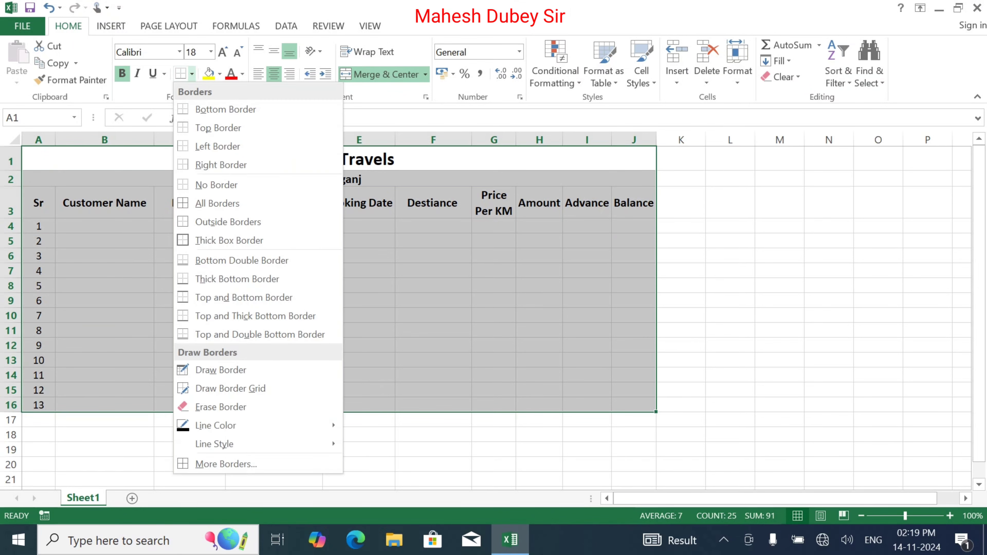
{"action": "left_click", "coordinate": [215, 203]}
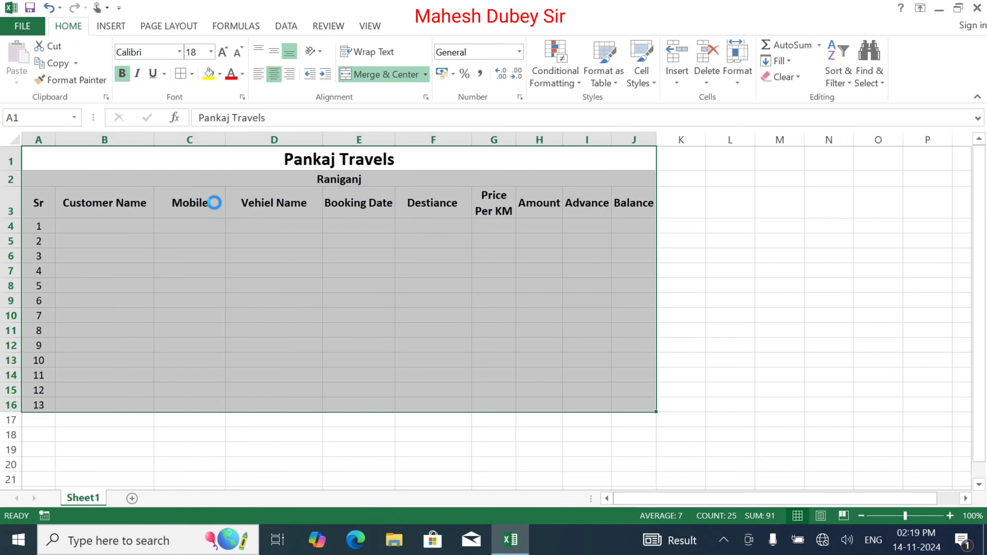
{"action": "left_click", "coordinate": [359, 255]}
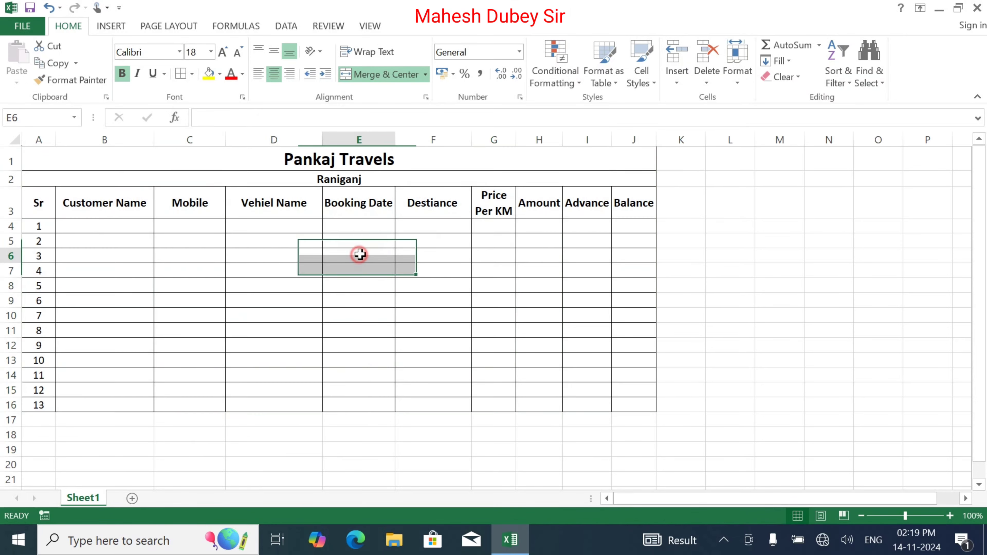
Enter the first customer's full name in B4 and their mobile number in C4.
{"action": "left_click", "coordinate": [88, 224]}
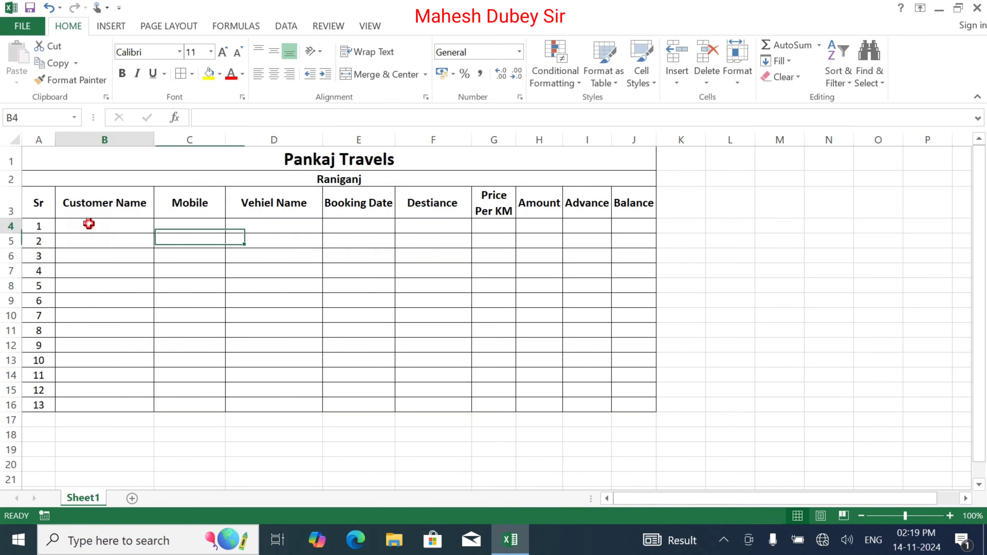
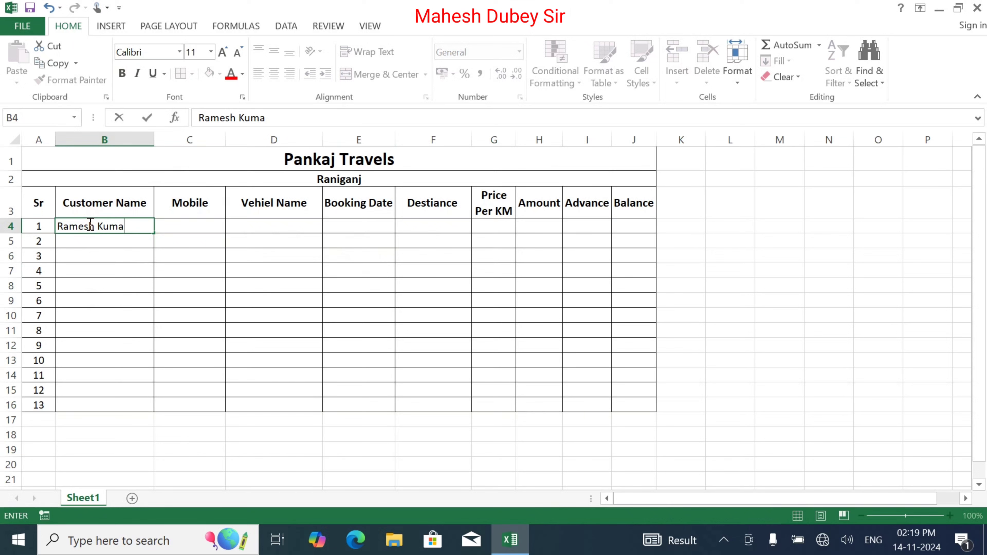
{"action": "key", "text": "ctrl+Return"}
{"action": "key", "text": "Tab"}
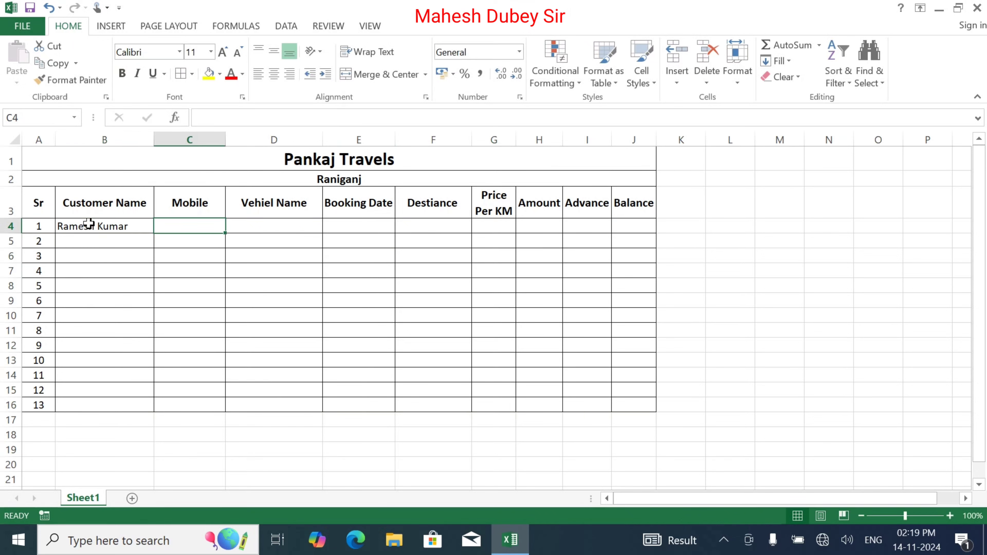
{"action": "type", "text": "98989898"}
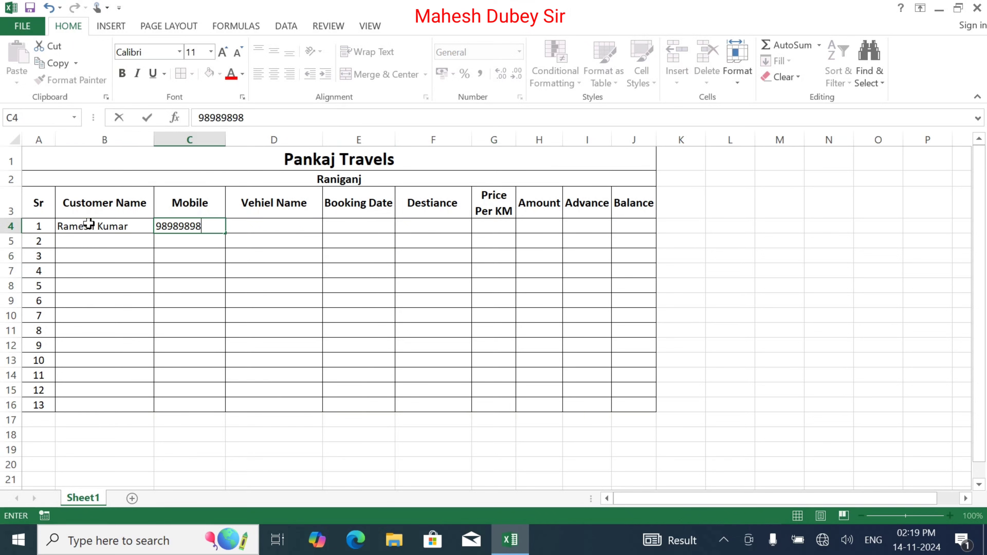
{"action": "type", "text": "99"}
{"action": "key", "text": "Tab"}
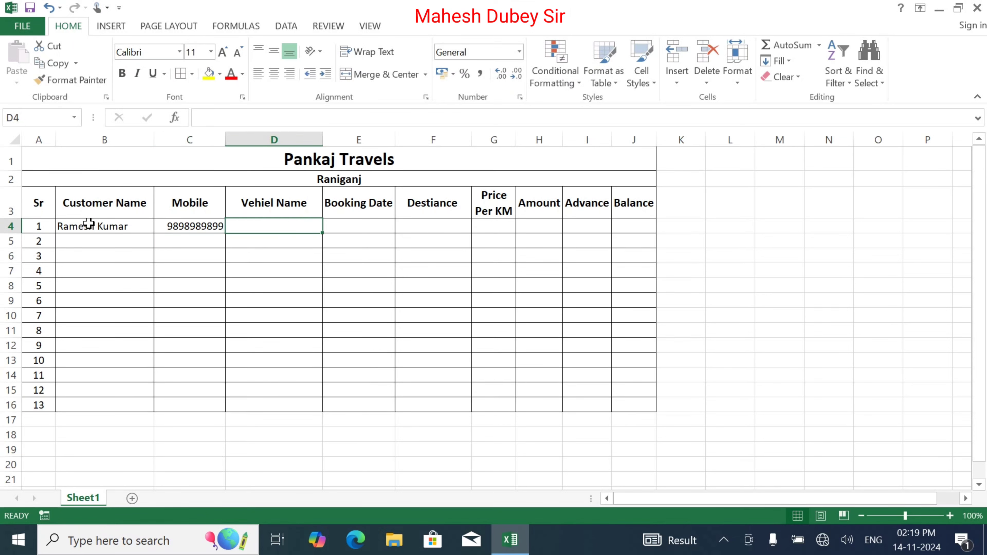
Enter vehicle Tata Safari in D4 and booking date 01/12/2024 in E4.
{"action": "type", "text": "T"}
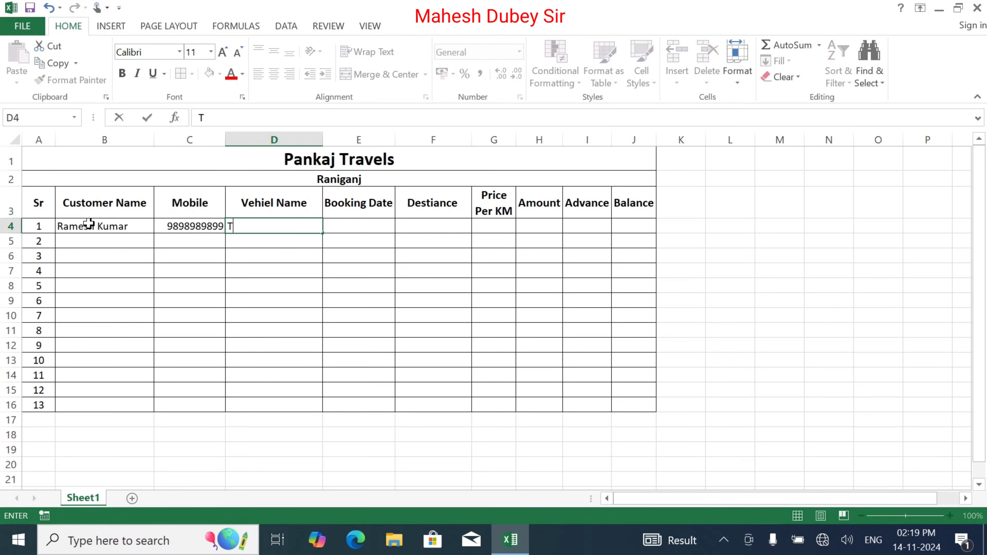
{"action": "type", "text": "ata Safar"}
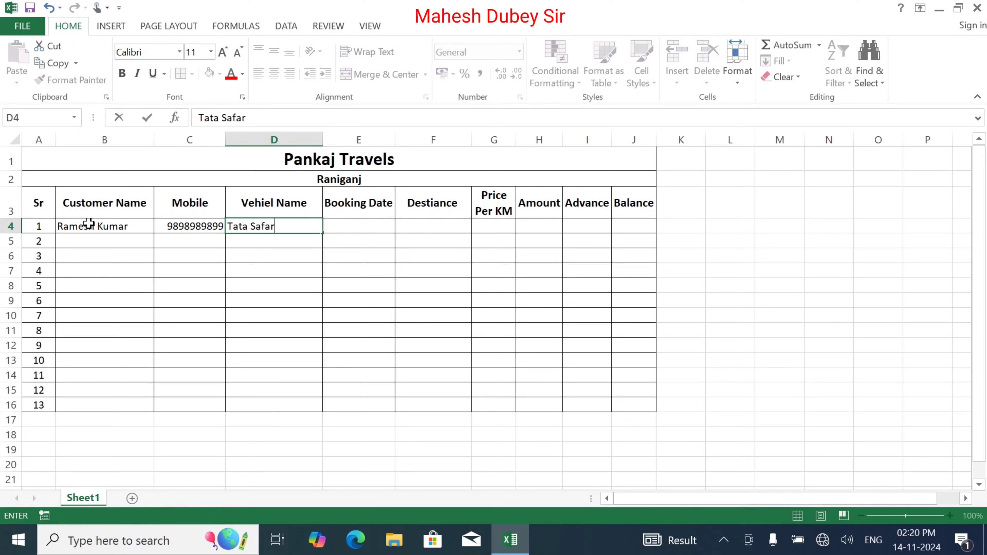
{"action": "type", "text": "u"}
{"action": "key", "text": "BackSpace"}
{"action": "type", "text": "i"}
{"action": "key", "text": "Tab"}
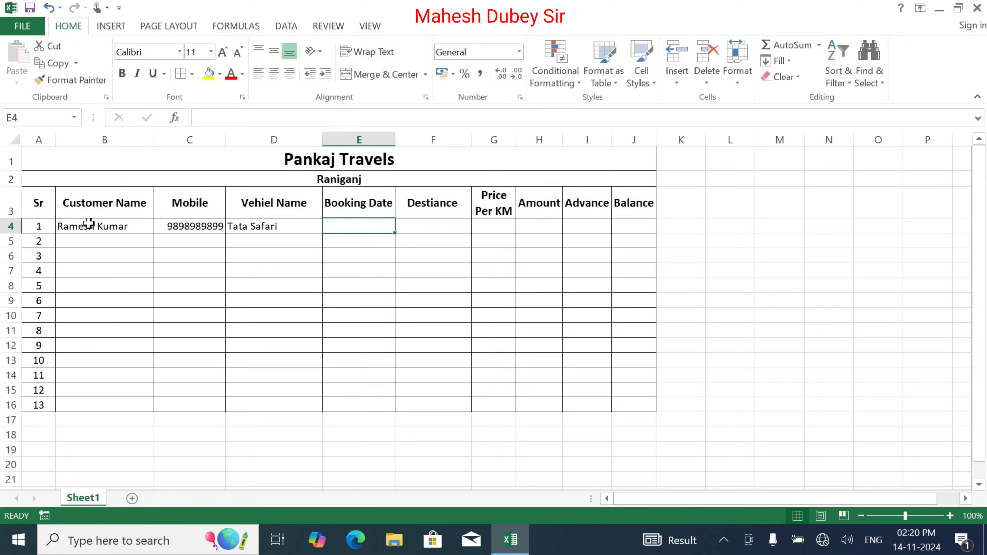
{"action": "type", "text": "0"}
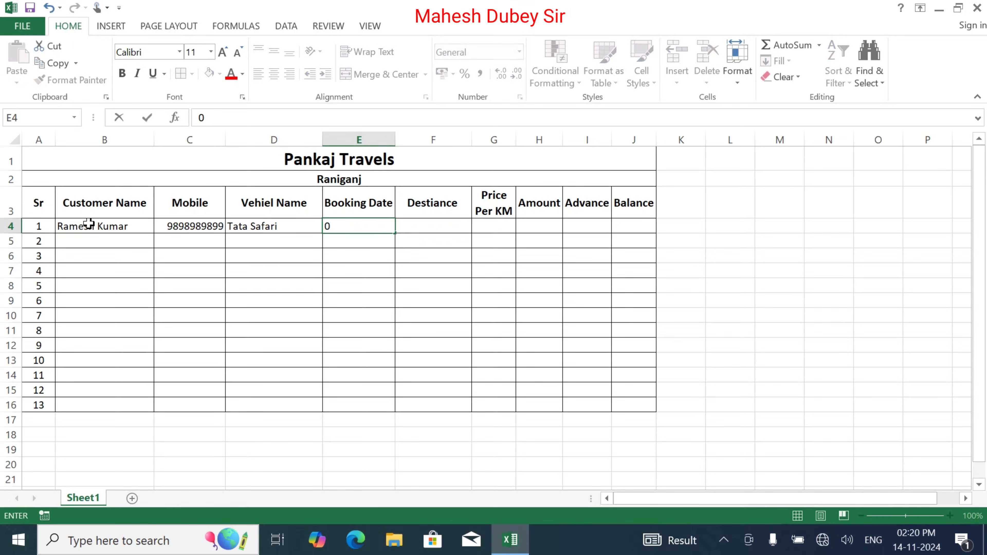
{"action": "type", "text": "1/12/2024"}
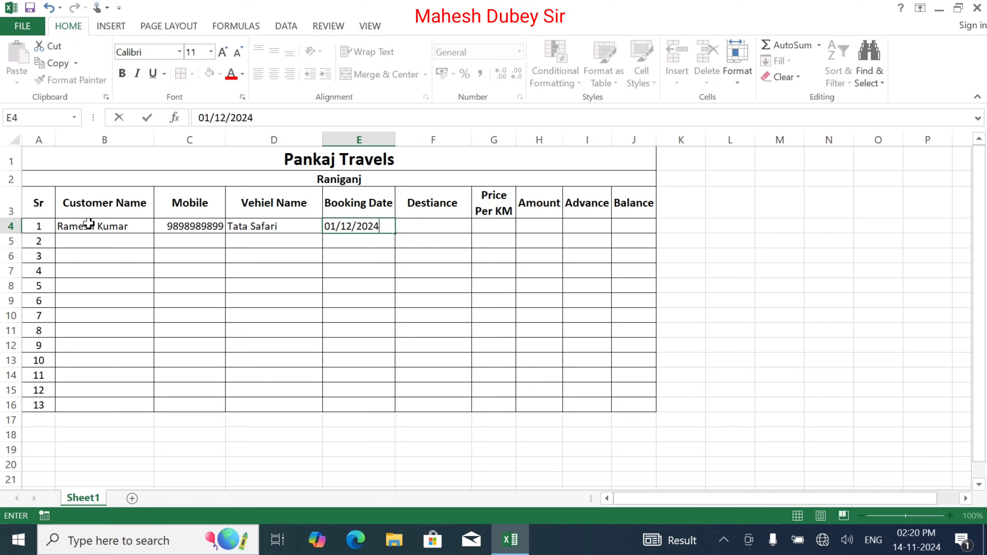
{"action": "key", "text": "ctrl+Return"}
Enter a distance of 500 in F4 and a price per KM of 7 in G4.
{"action": "key", "text": "Right"}
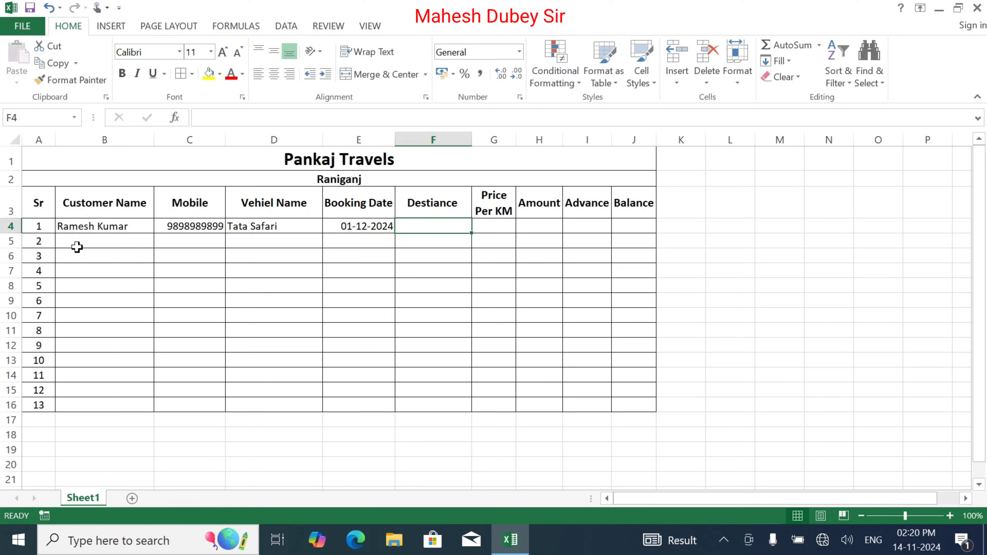
{"action": "type", "text": "500"}
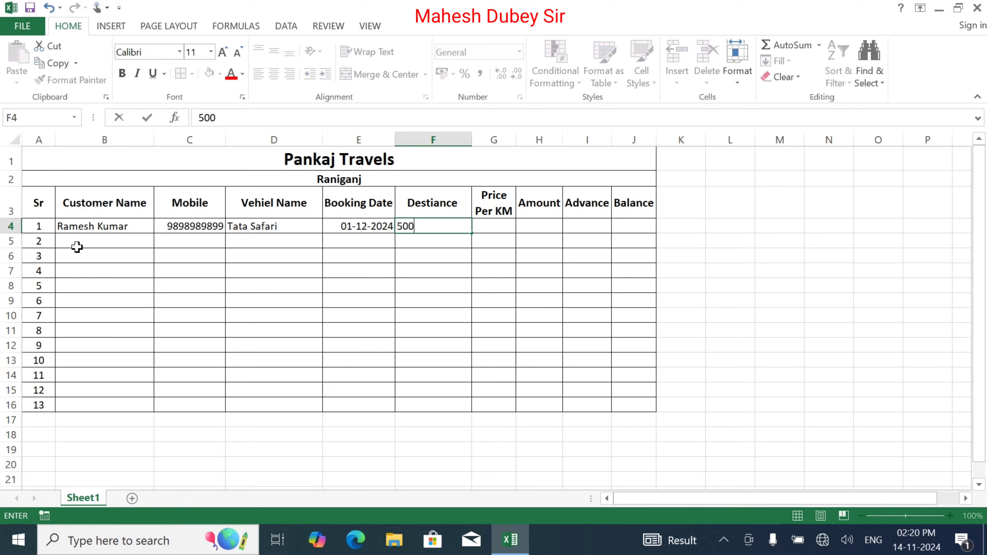
{"action": "key", "text": "Right"}
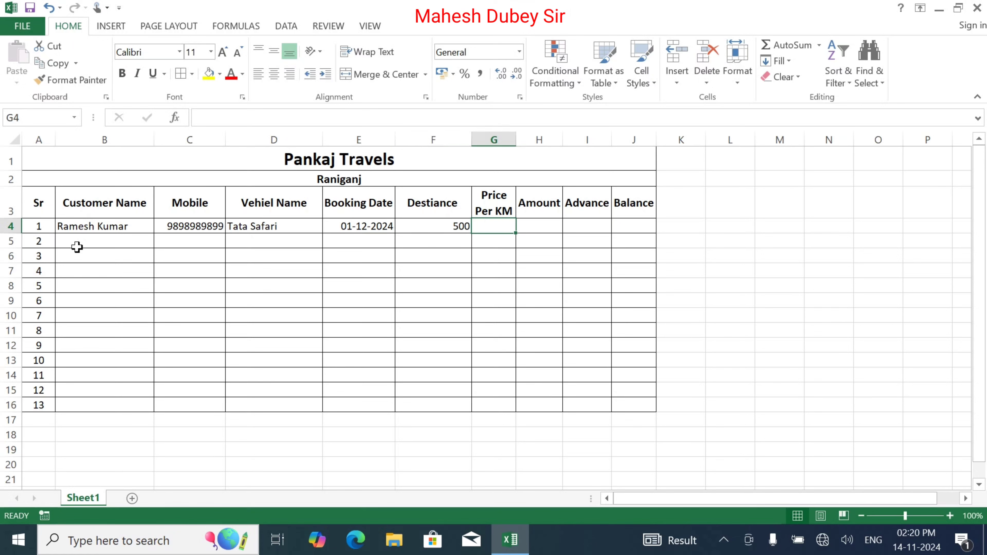
{"action": "type", "text": "10"}
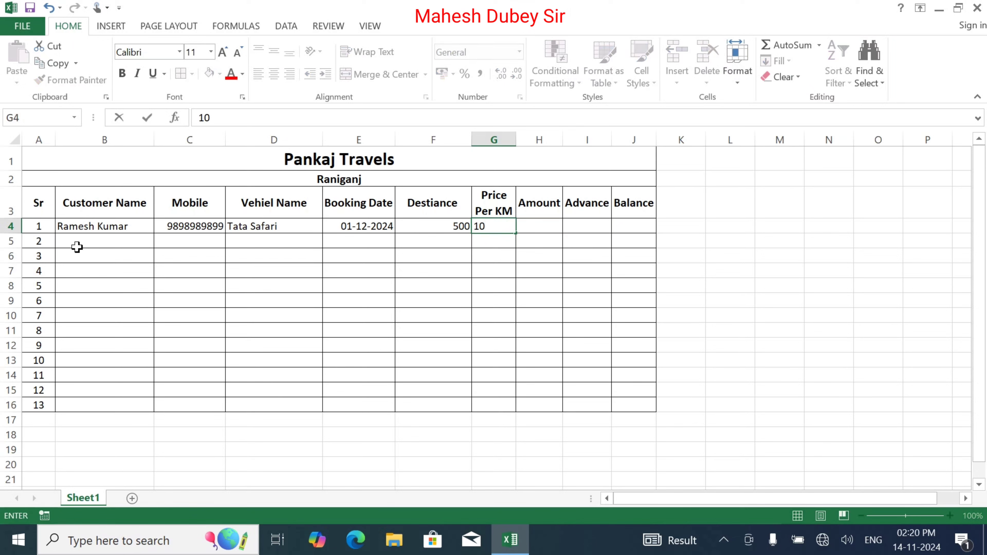
{"action": "key", "text": "BackSpace"}
{"action": "key", "text": "BackSpace"}
{"action": "type", "text": "7"}
{"action": "key", "text": "Right"}
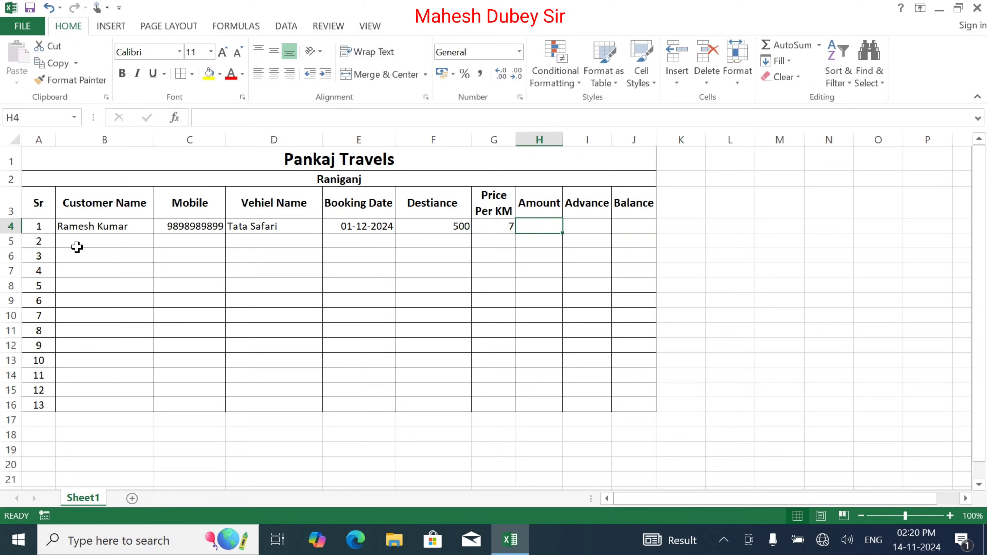
Enter the amount formula =F4*G4 in H4, giving 3500.
{"action": "type", "text": "="}
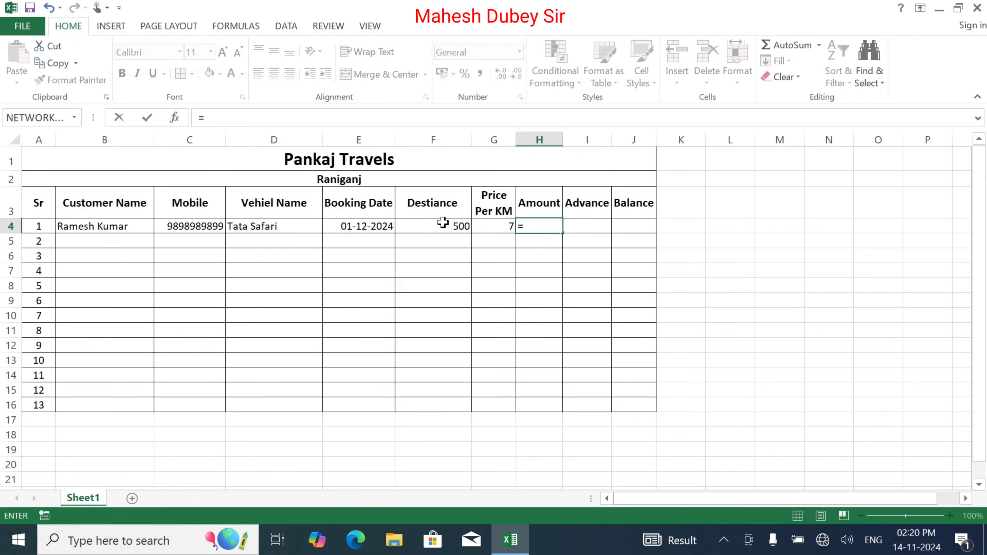
{"action": "left_click", "coordinate": [442, 223]}
{"action": "left_click", "coordinate": [442, 224]}
{"action": "left_click", "coordinate": [442, 225]}
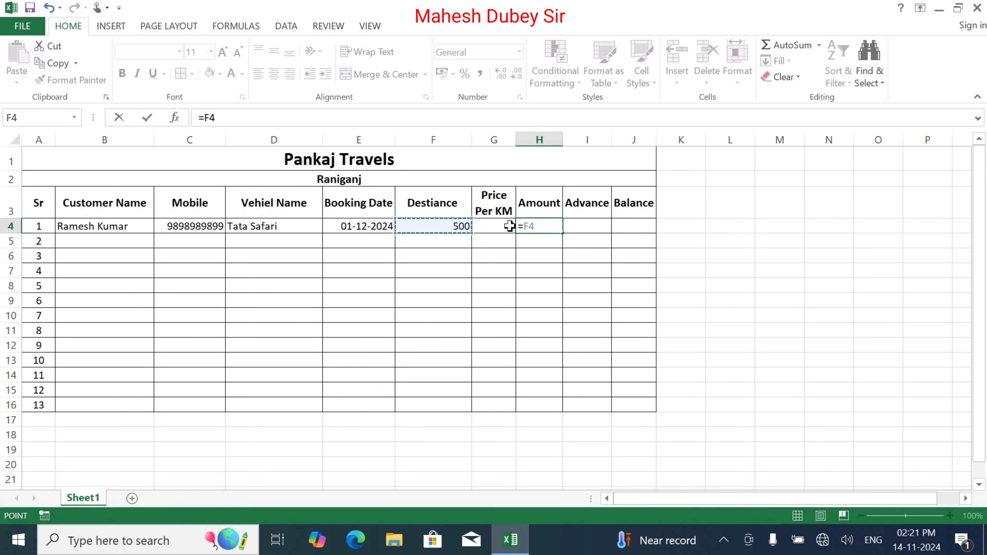
{"action": "type", "text": "*"}
{"action": "left_click", "coordinate": [510, 226]}
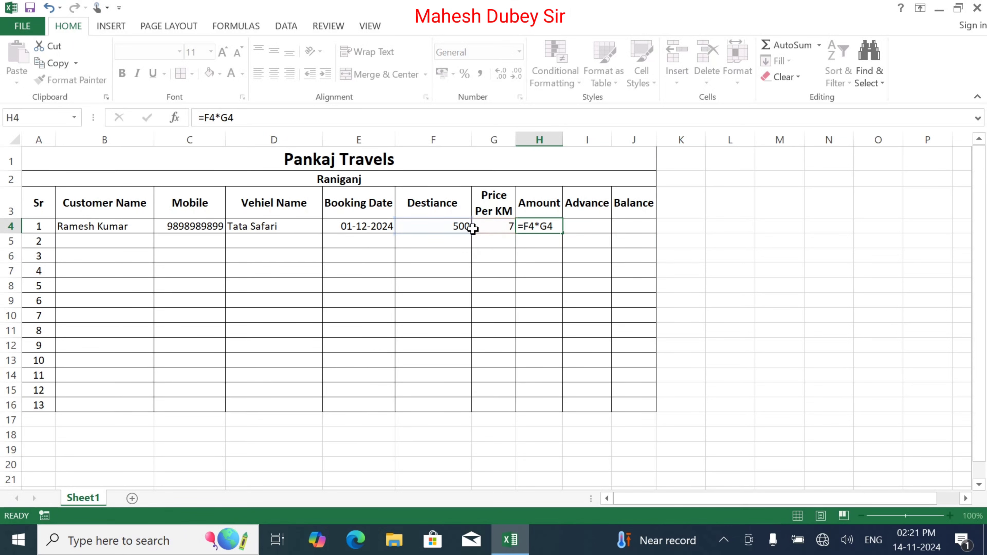
{"action": "key", "text": "Tab"}
{"action": "left_click", "coordinate": [552, 228]}
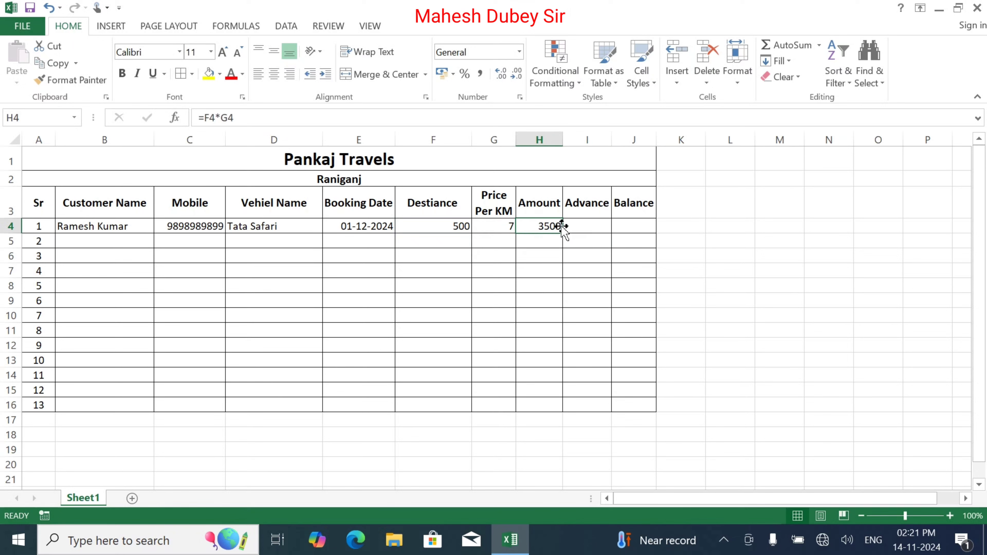
Enter an advance of 500 in I4.
{"action": "left_click", "coordinate": [579, 220]}
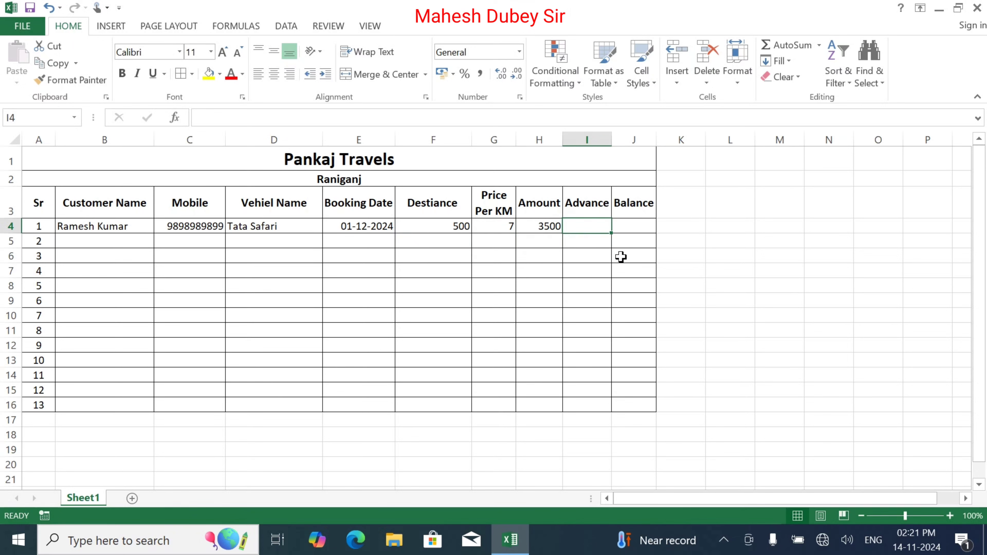
{"action": "type", "text": "500"}
{"action": "key", "text": "Tab"}
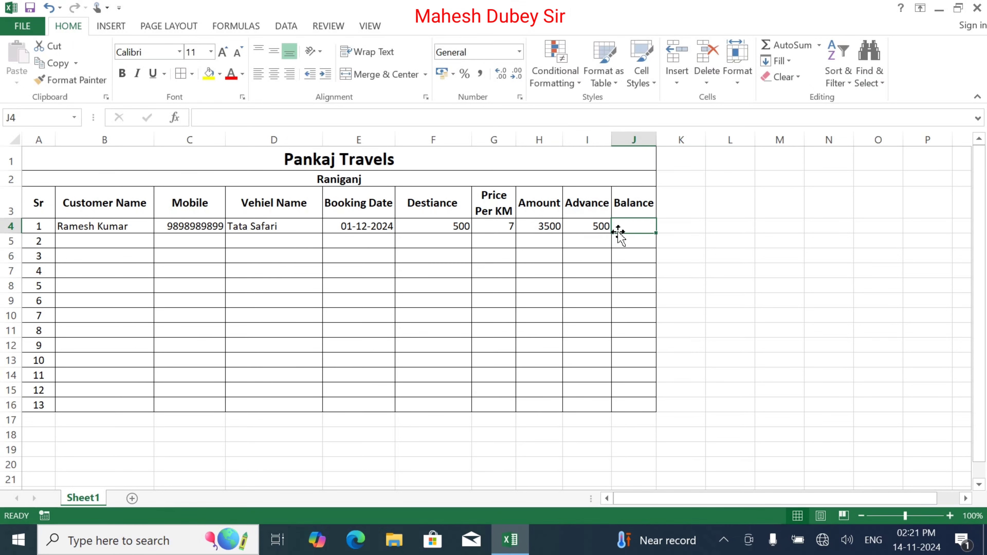
Enter =H4-I4 in J4 so the first booking's balance shows 3000, then check H4's formula.
{"action": "type", "text": "="}
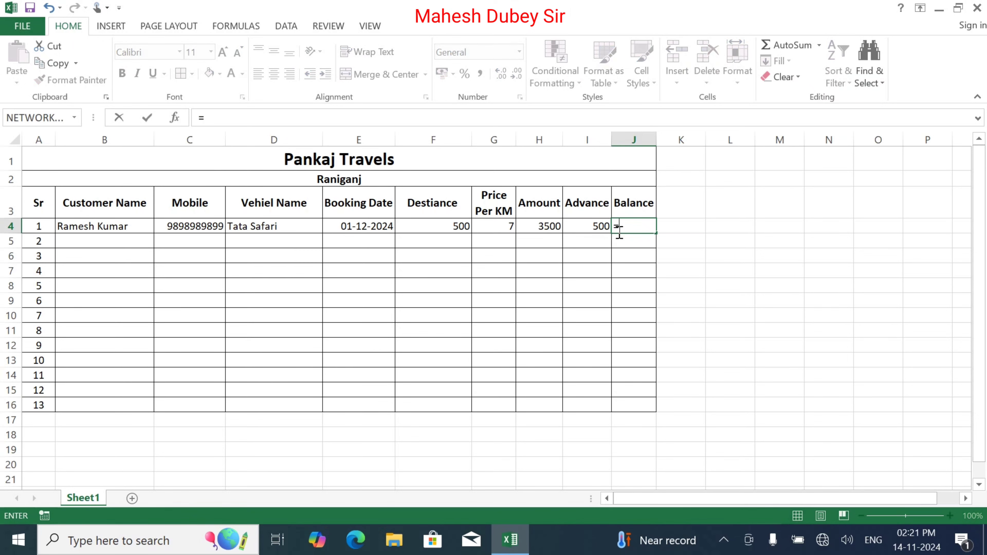
{"action": "left_click", "coordinate": [545, 226]}
{"action": "type", "text": "-"}
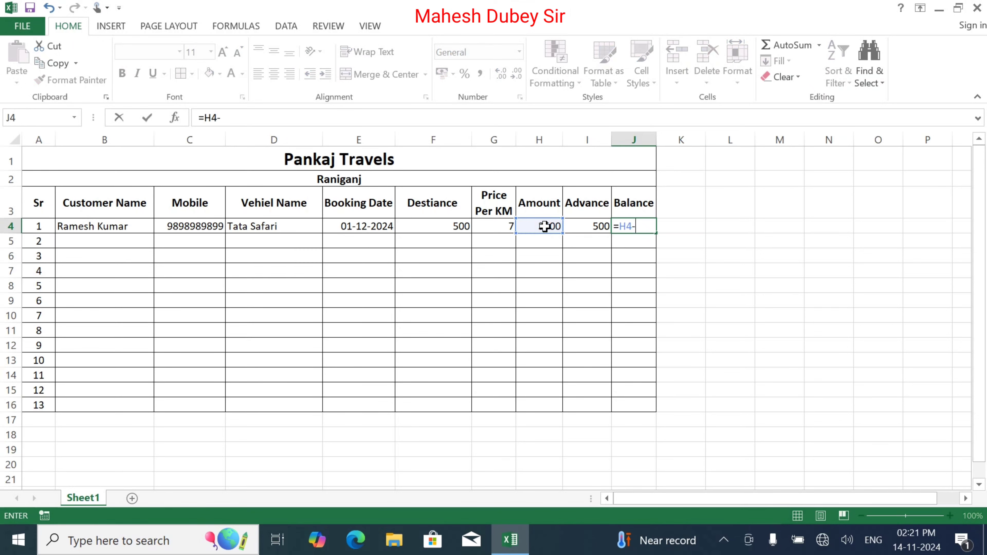
{"action": "left_click", "coordinate": [587, 226]}
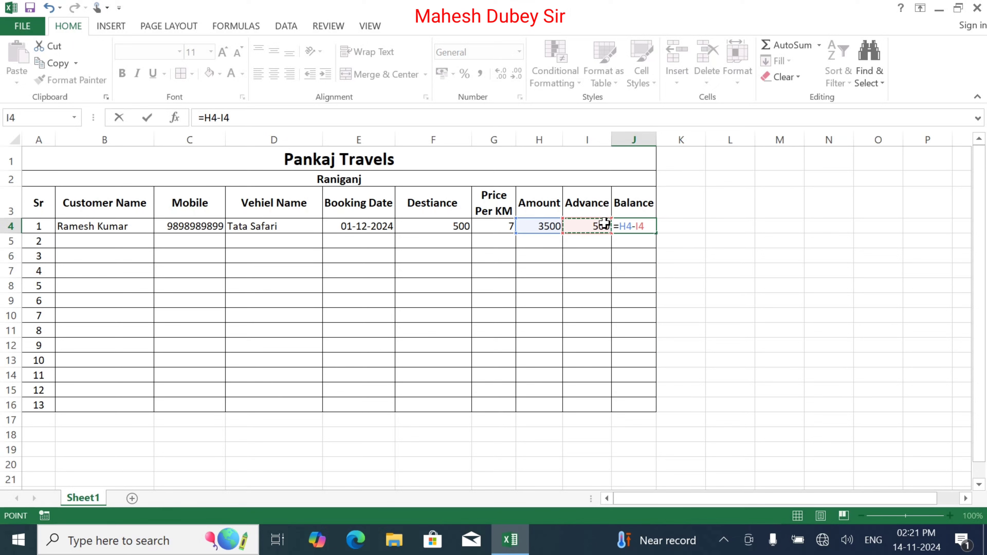
{"action": "key", "text": "Return"}
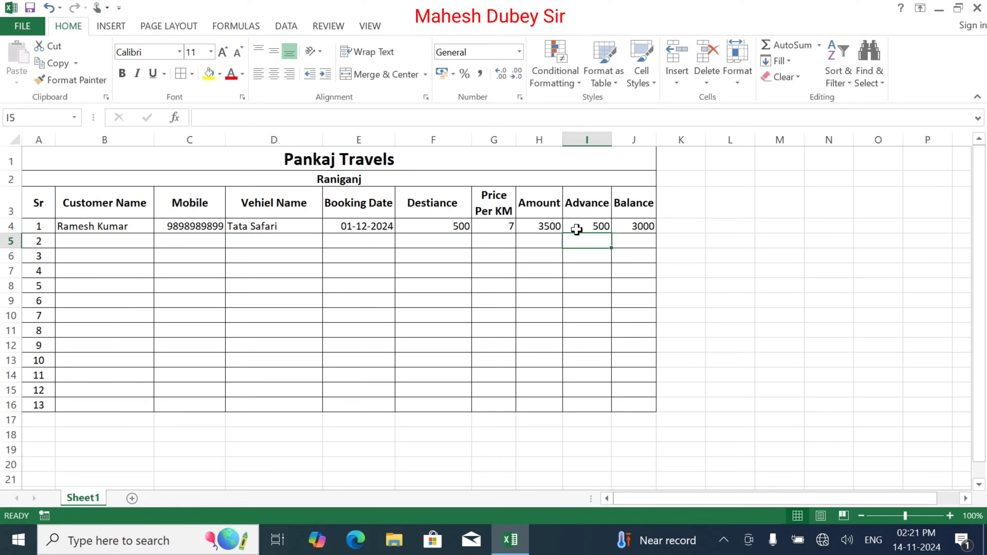
{"action": "left_click", "coordinate": [531, 223]}
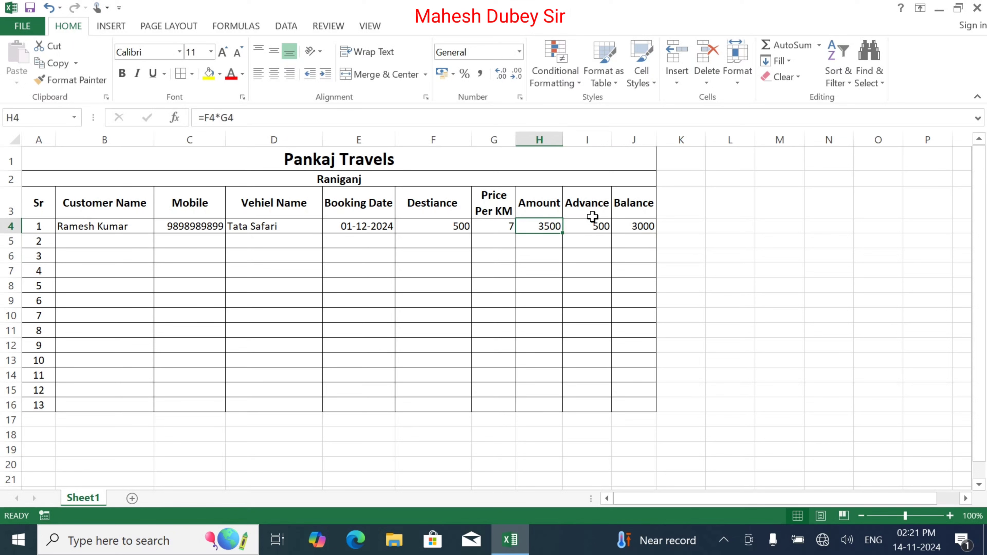
Enter the second customer's name, mobile number and vehicle Tiago in row 5.
{"action": "left_click", "coordinate": [634, 230]}
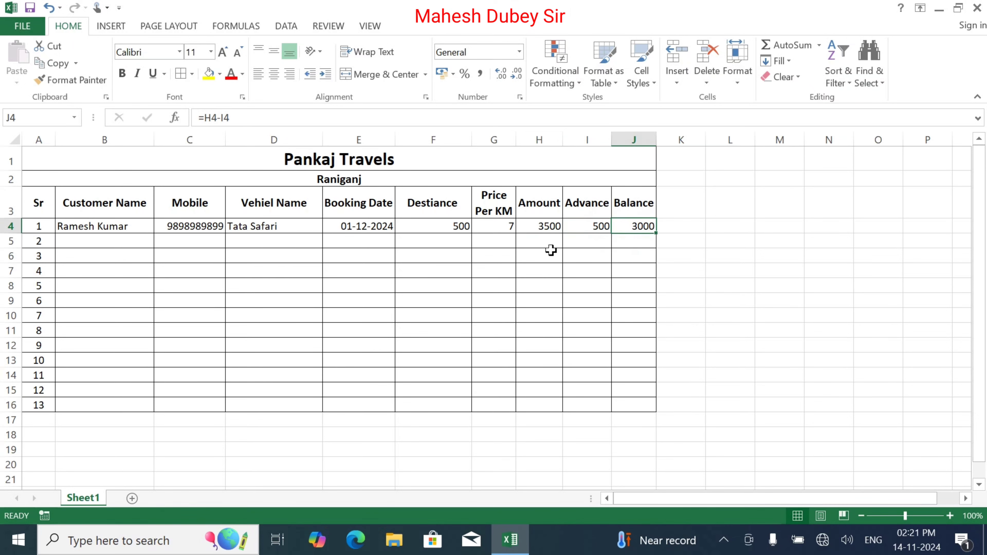
{"action": "left_click", "coordinate": [98, 242]}
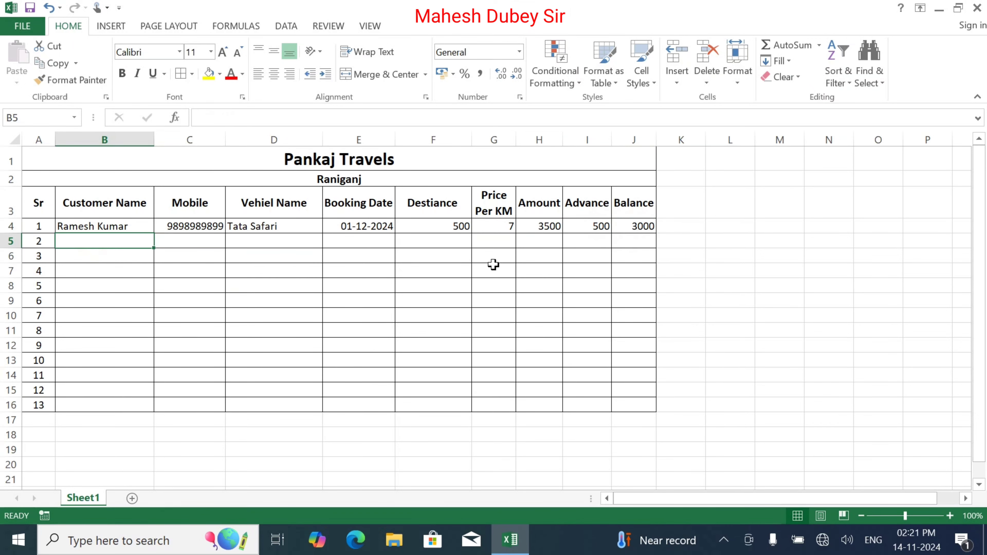
{"action": "type", "text": "Uma"}
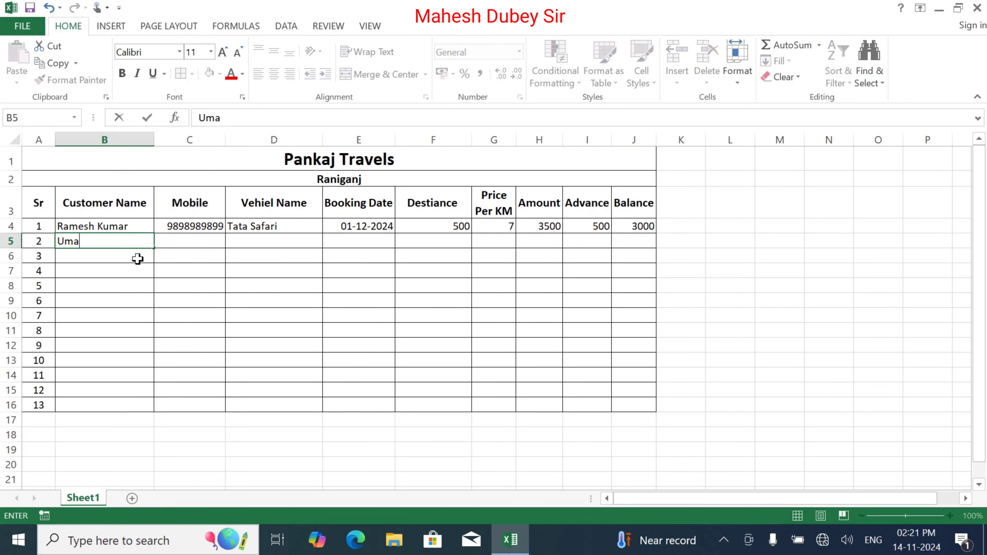
{"action": "key", "text": "Tab"}
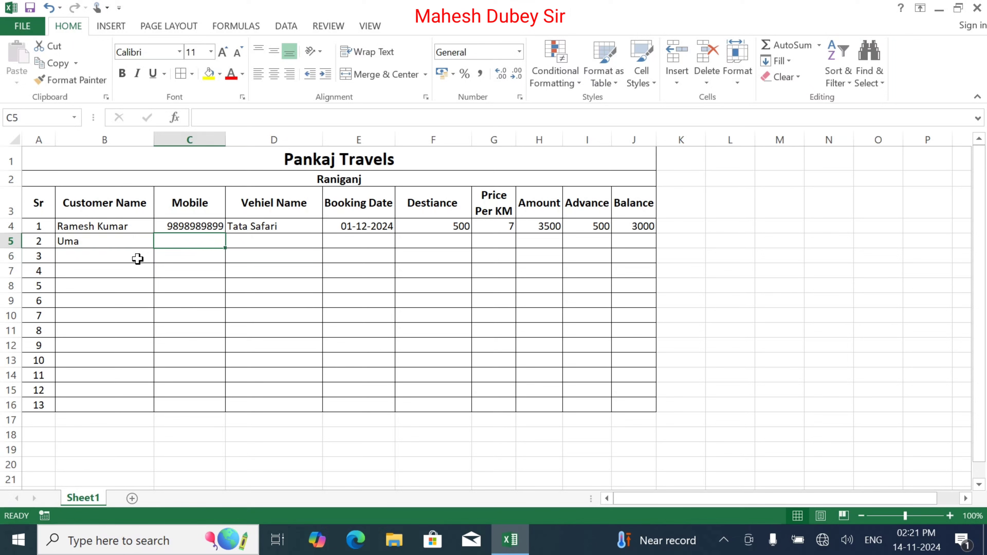
{"action": "type", "text": "9898989898"}
{"action": "key", "text": "Tab"}
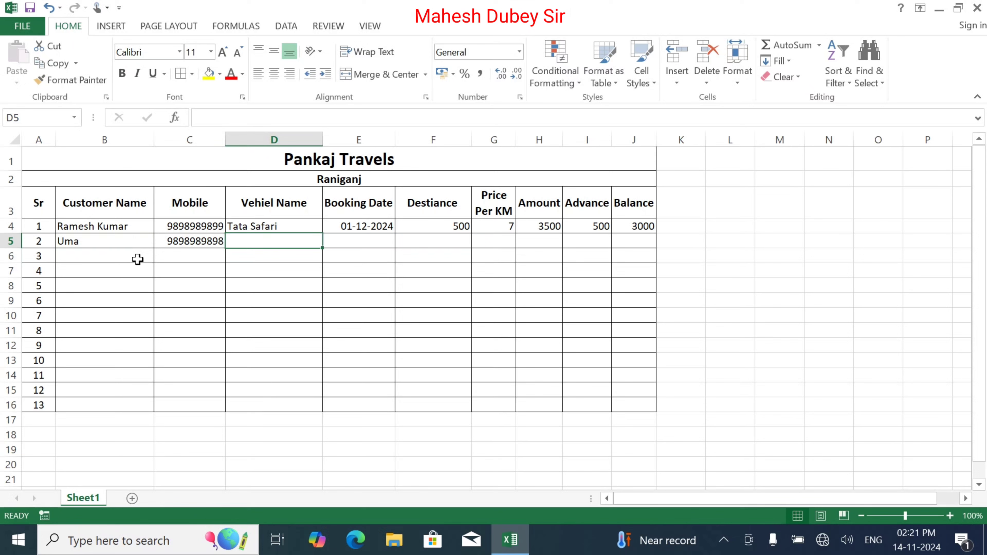
{"action": "type", "text": "Tiago"}
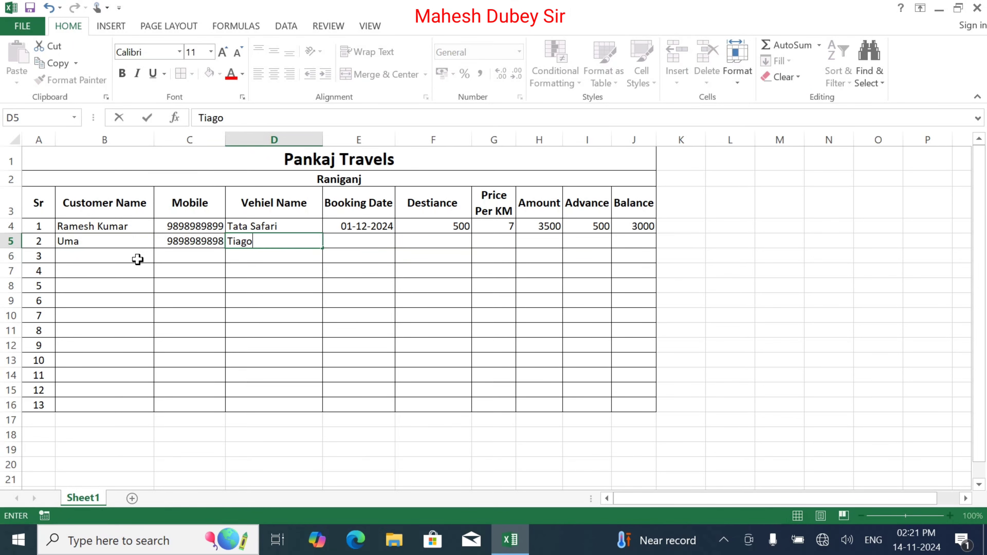
{"action": "key", "text": "Tab"}
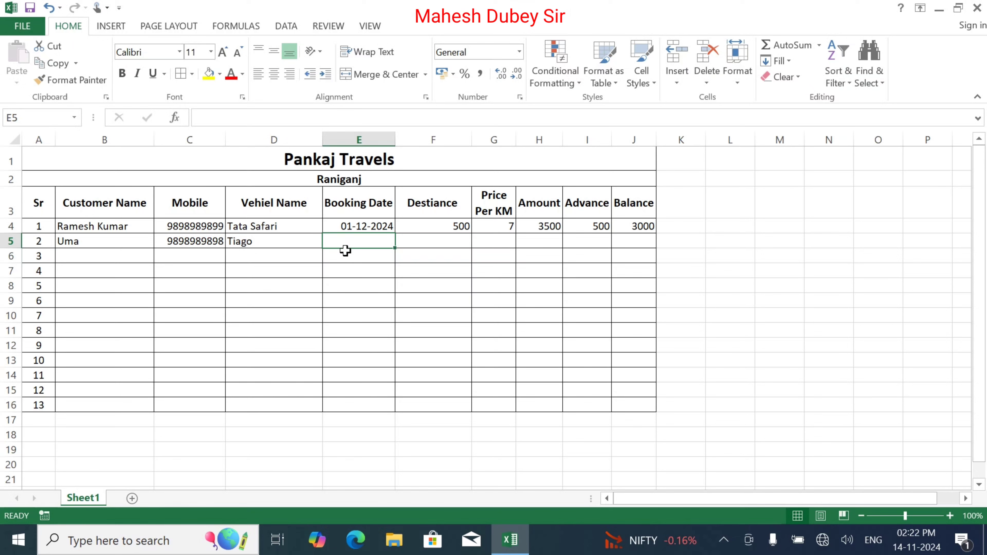
Add booking date 15-11-2024, 350 km at 8 per km, and copy the amount formula into H5.
{"action": "type", "text": "15/"}
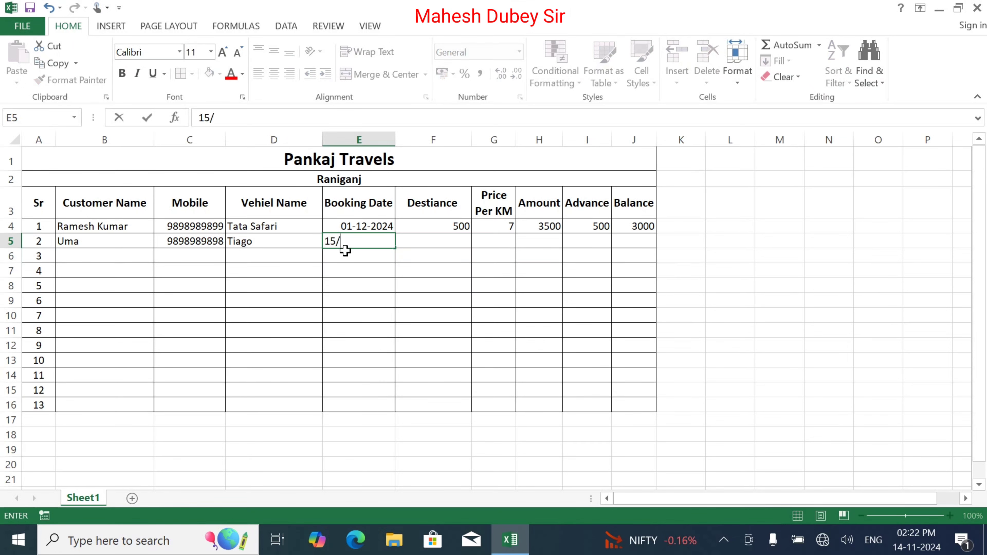
{"action": "type", "text": "01"}
{"action": "key", "text": "BackSpace"}
{"action": "key", "text": "BackSpace"}
{"action": "type", "text": "11/"}
{"action": "type", "text": "2024"}
{"action": "key", "text": "Tab"}
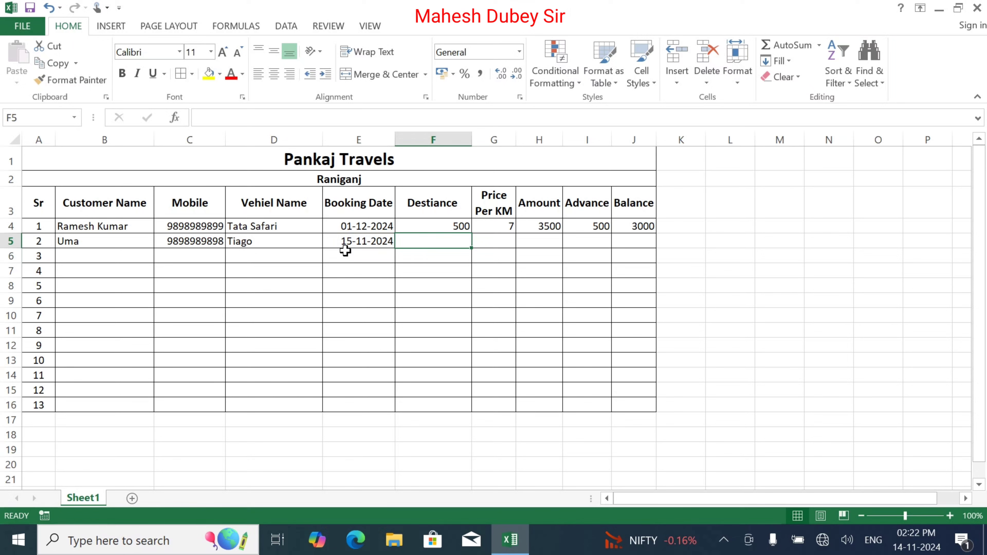
{"action": "type", "text": "350"}
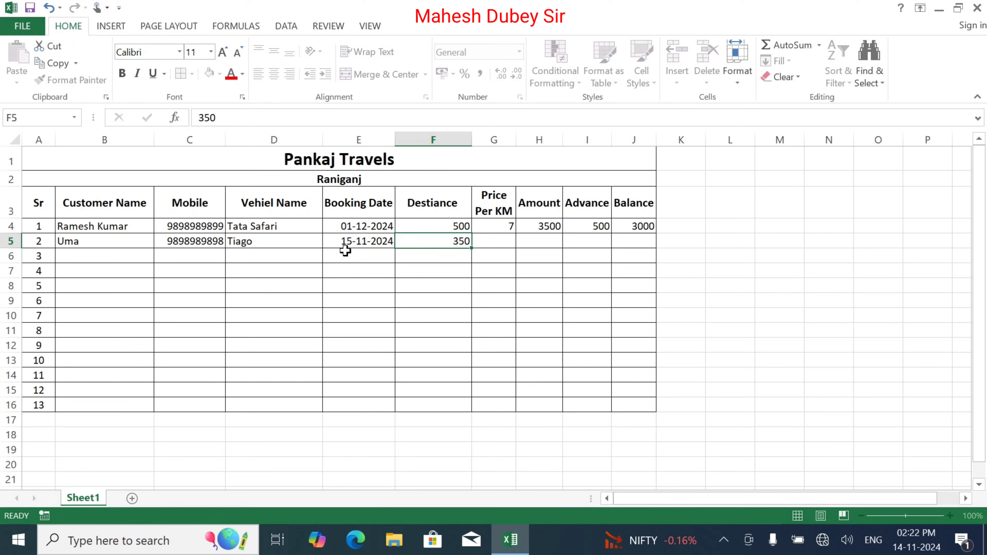
{"action": "key", "text": "Tab"}
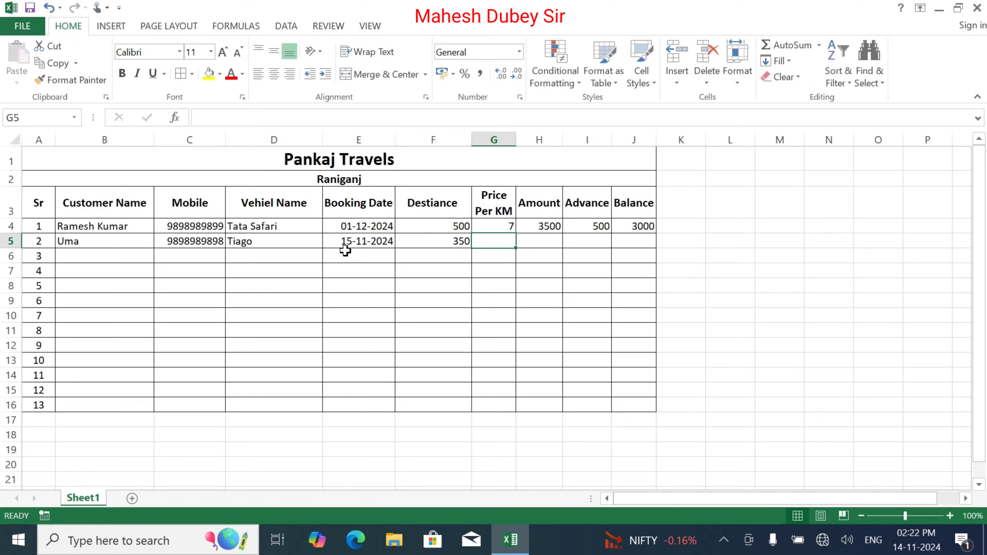
{"action": "type", "text": "8"}
{"action": "key", "text": "Tab"}
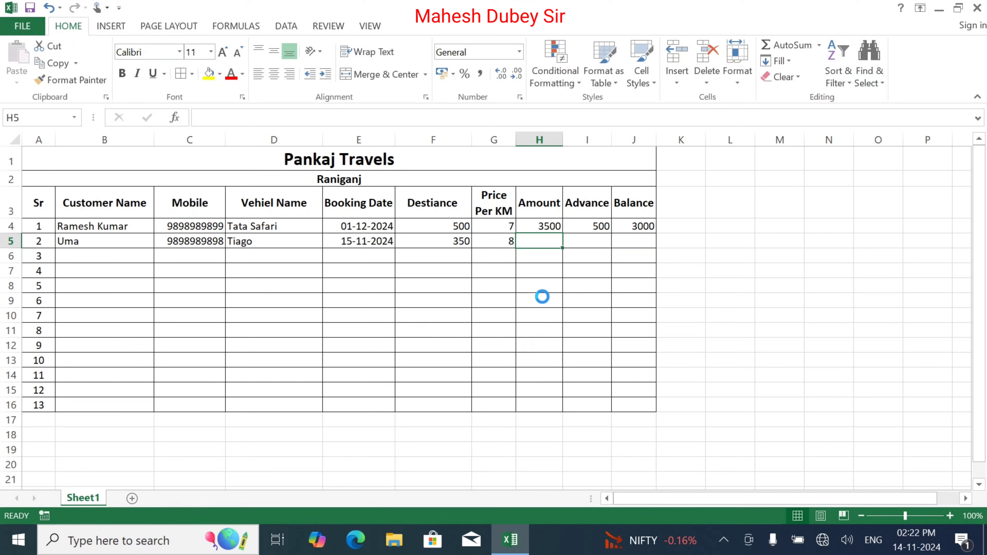
{"action": "key", "text": "ctrl+d"}
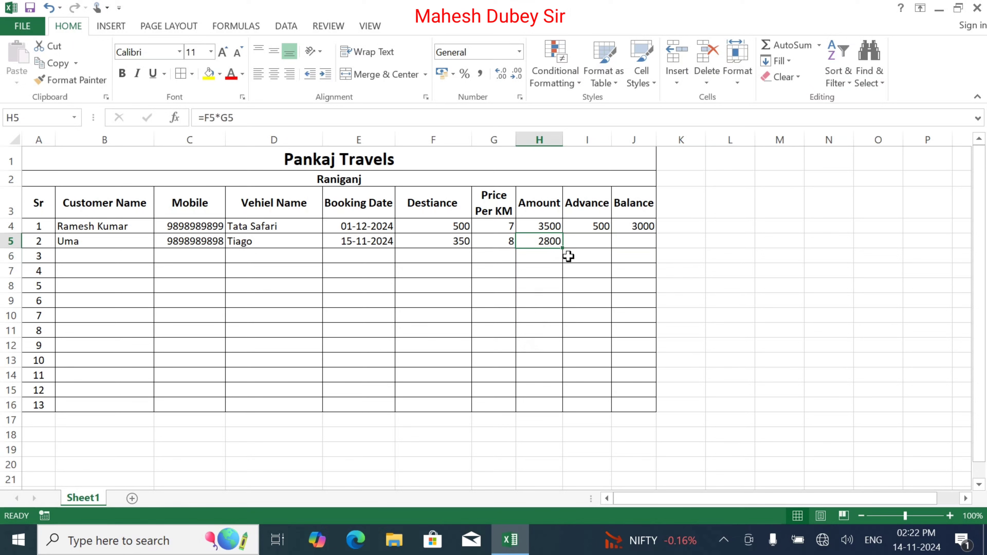
Record an advance of 100 in I5 and check J4's =H4-I4 balance formula.
{"action": "left_click", "coordinate": [584, 241]}
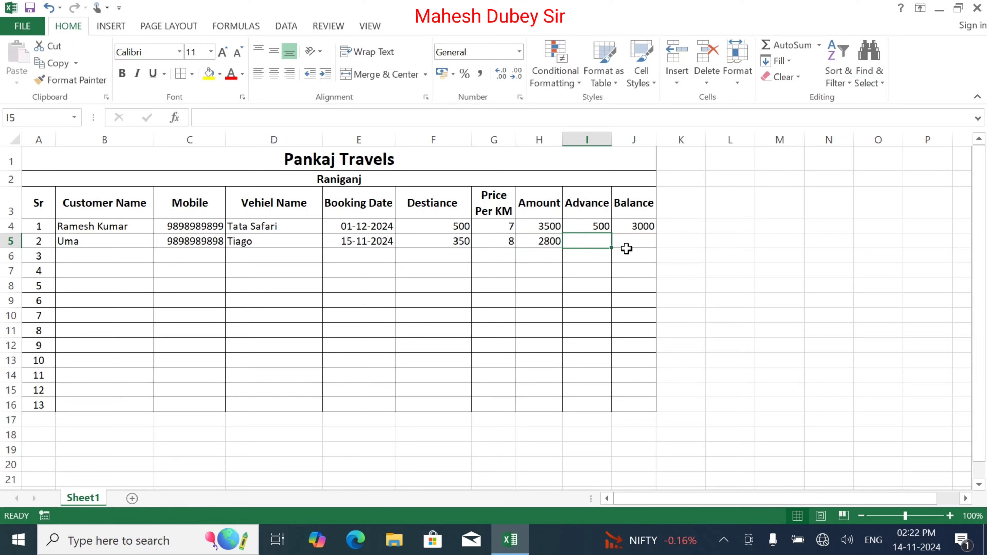
{"action": "type", "text": "100"}
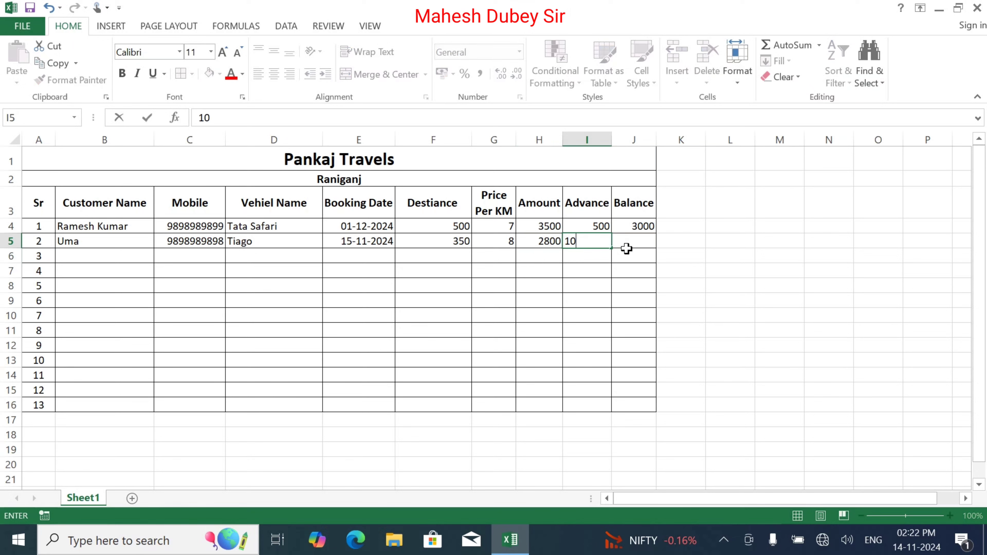
{"action": "key", "text": "Tab"}
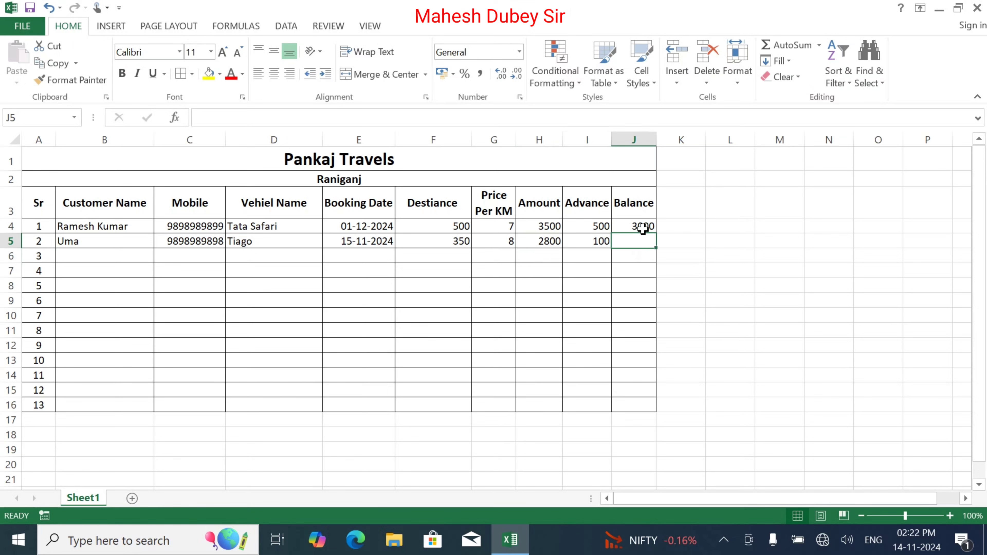
{"action": "left_click", "coordinate": [640, 228]}
{"action": "left_click", "coordinate": [635, 242]}
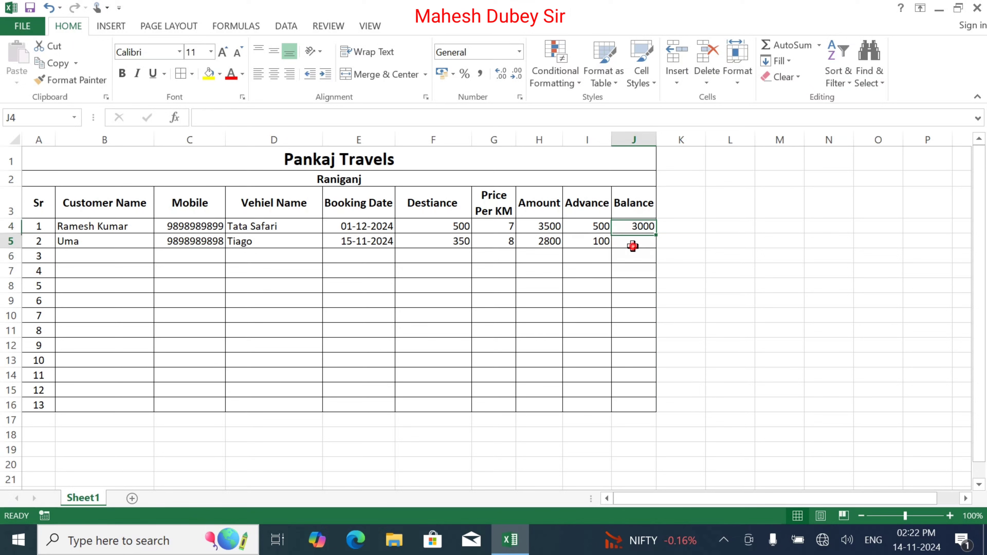
Fill the Balance formula down J5:J16 and the Amount formula down H6:H16.
{"action": "left_click", "coordinate": [647, 223]}
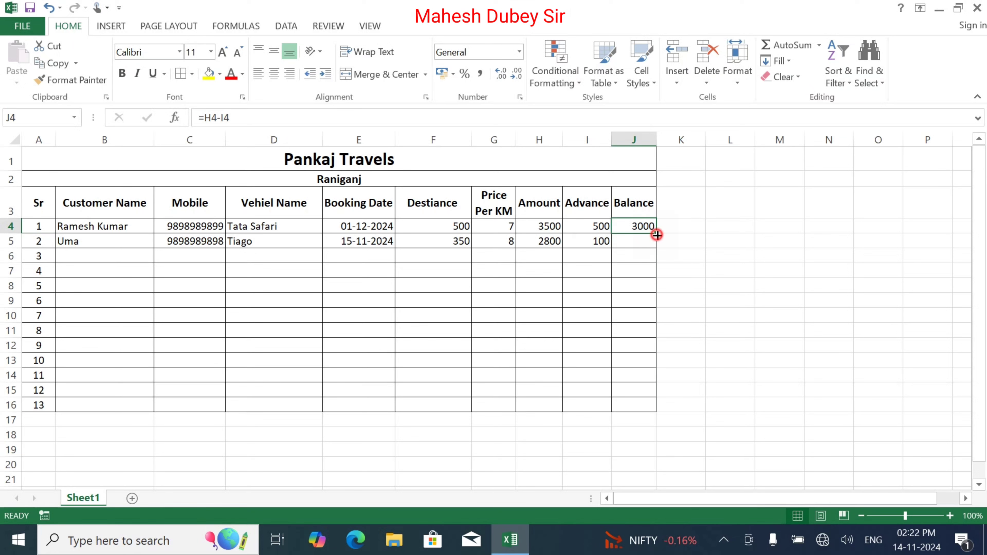
{"action": "left_click_drag", "start_coordinate": [656, 233], "coordinate": [657, 410]}
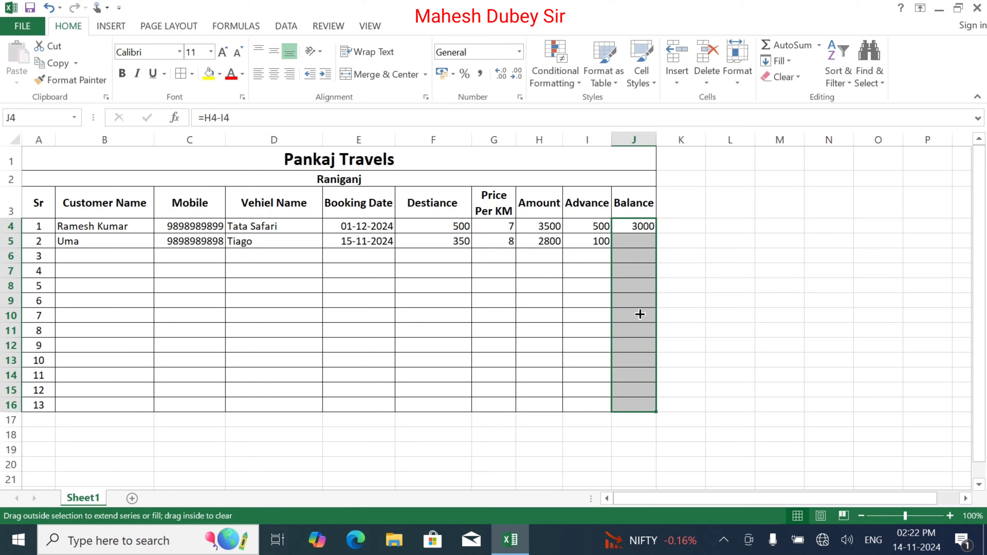
{"action": "left_click", "coordinate": [634, 259]}
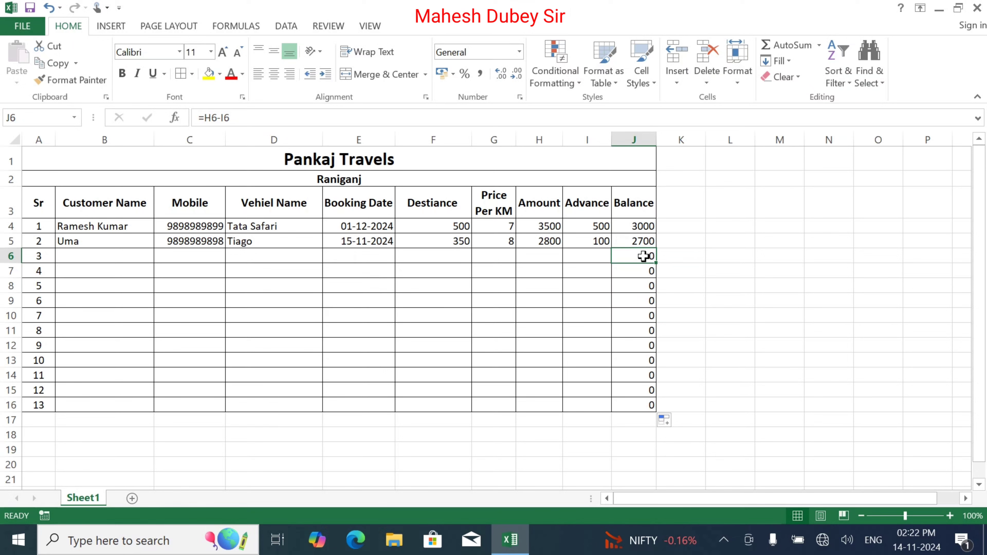
{"action": "left_click", "coordinate": [549, 243]}
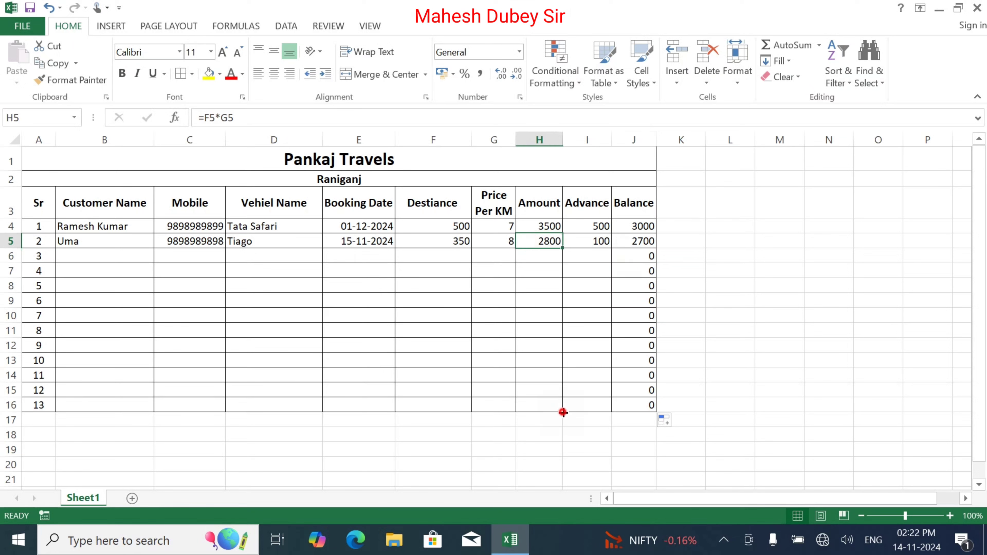
{"action": "mouse_move", "coordinate": [563, 412]}
{"action": "left_mouse_down"}
{"action": "mouse_move", "coordinate": [568, 400]}
{"action": "mouse_move", "coordinate": [564, 411]}
{"action": "left_mouse_up"}
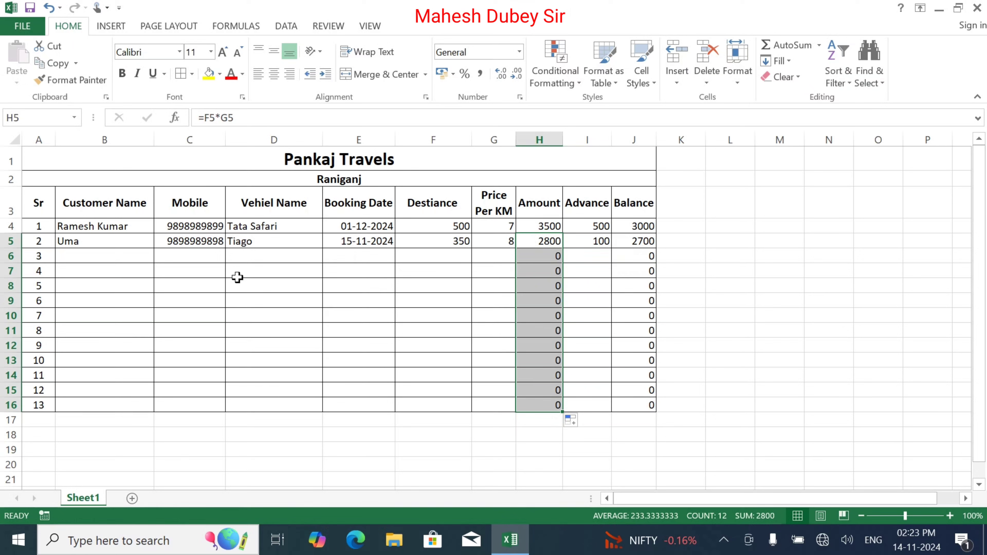
{"action": "left_click", "coordinate": [126, 254]}
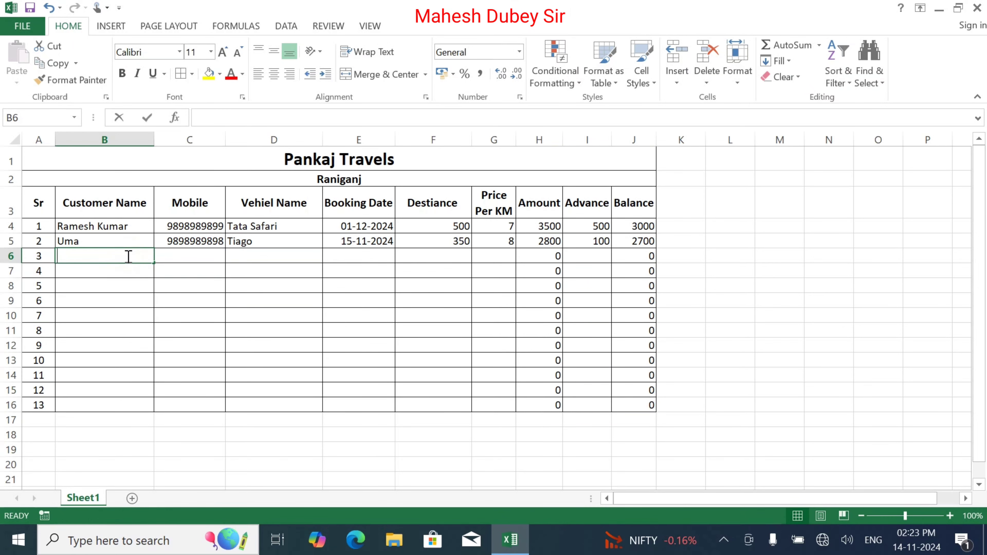
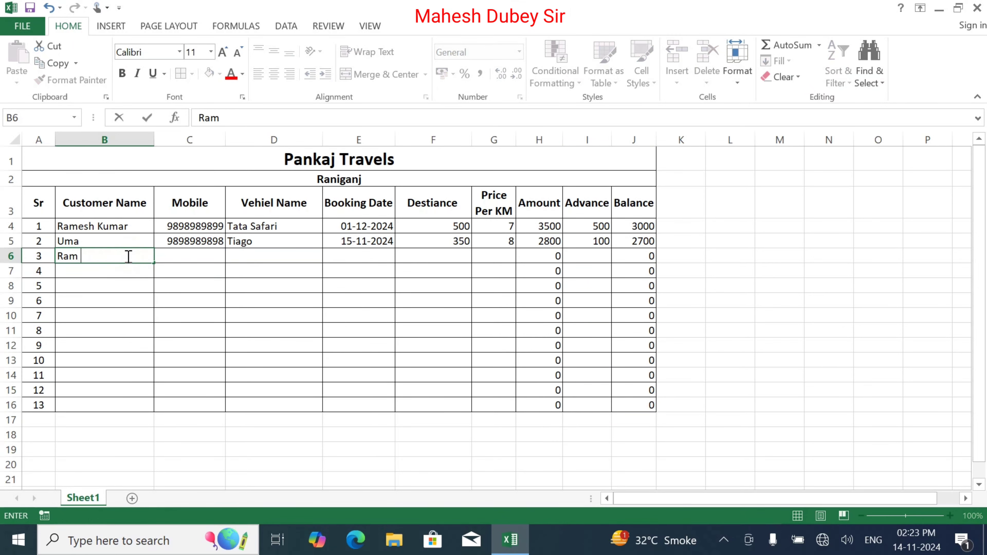
Enter the third customer's name, mobile number and vehicle Vitara Breza in row 6.
{"action": "key", "text": "Tab"}
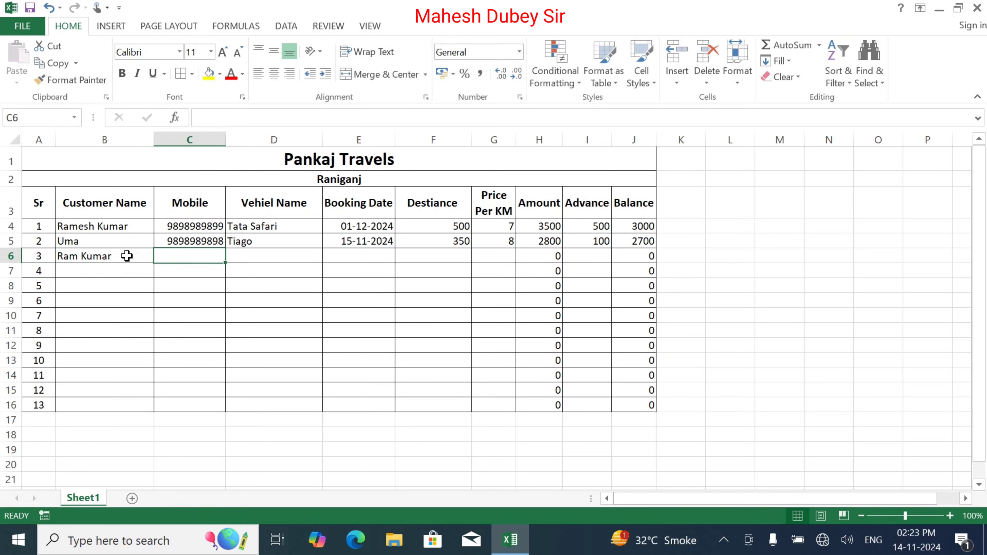
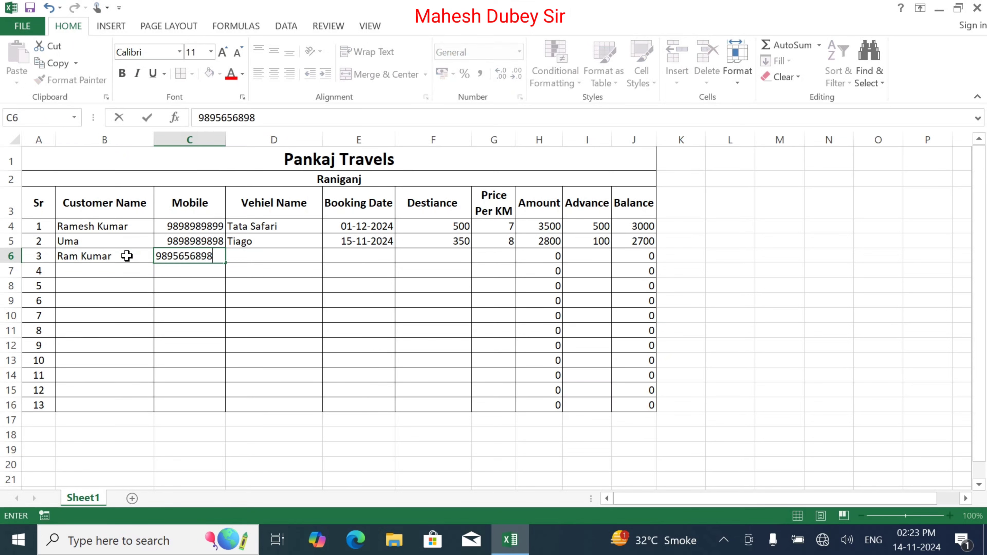
{"action": "key", "text": "Tab"}
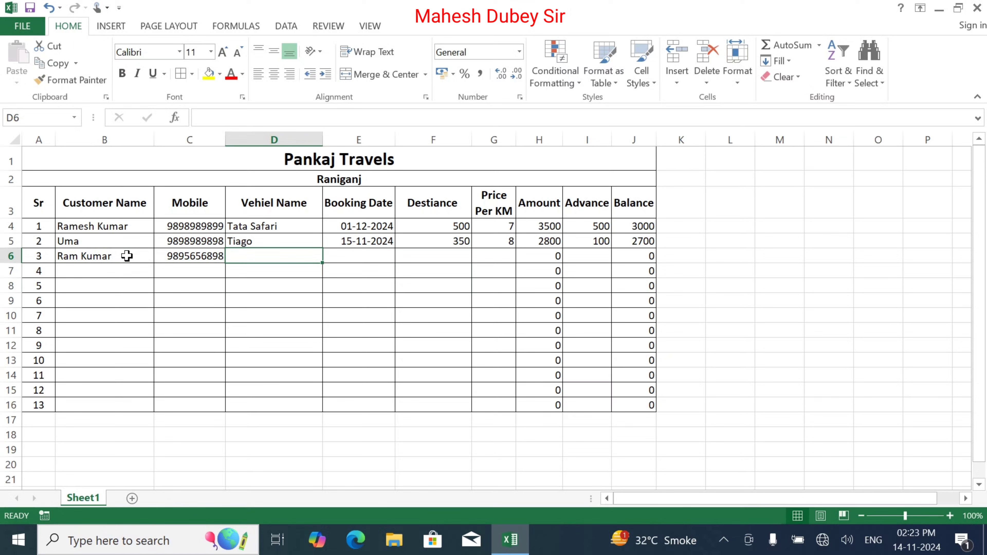
{"action": "type", "text": "Fer"}
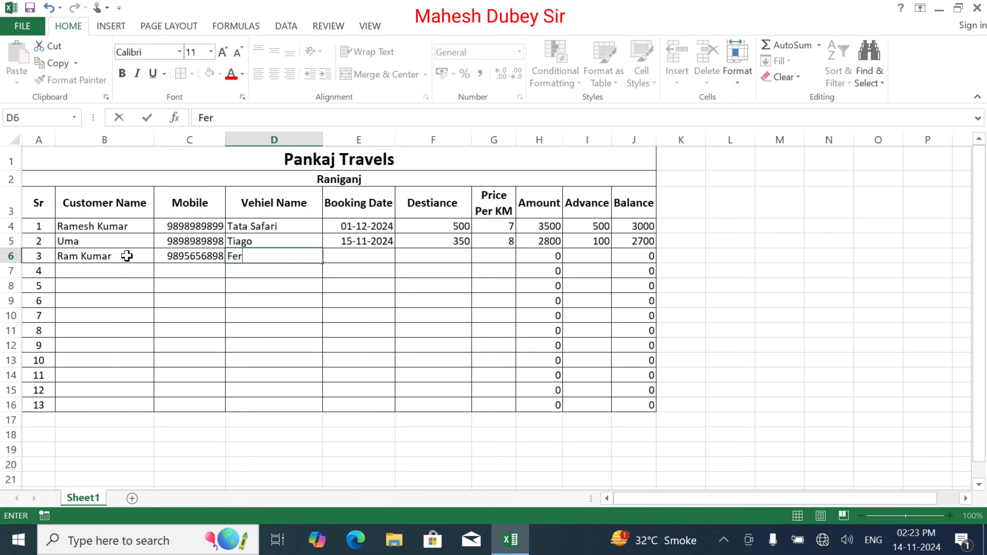
{"action": "key", "text": "BackSpace"}
{"action": "key", "text": "BackSpace"}
{"action": "type", "text": "ar"}
{"action": "key", "text": "BackSpace"}
{"action": "key", "text": "BackSpace"}
{"action": "key", "text": "BackSpace"}
{"action": "type", "text": "V"}
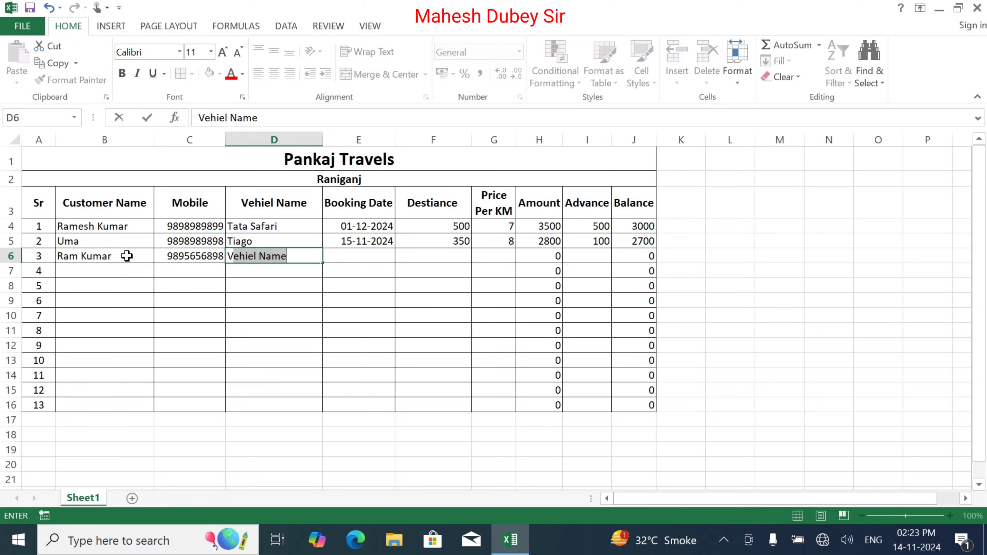
{"action": "type", "text": "itara"}
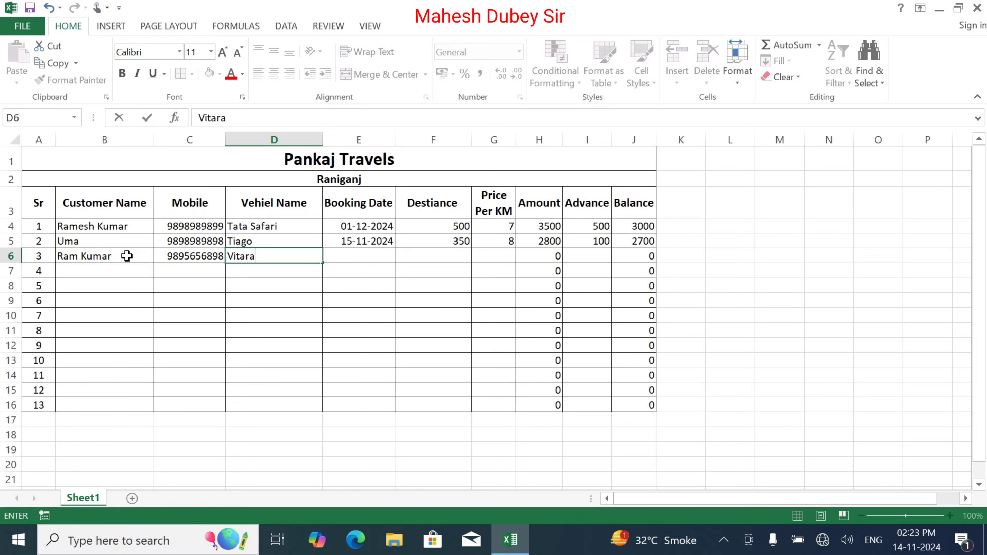
{"action": "type", "text": " Breza"}
{"action": "key", "text": "Tab"}
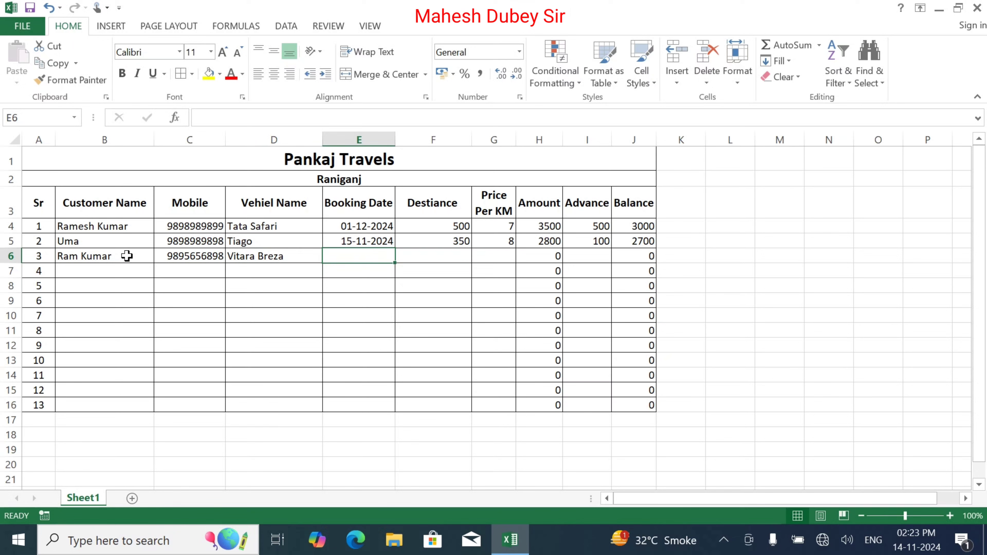
Add booking date 17-11-2024, 1500 km at 12 per km, and advance 1500.
{"action": "type", "text": "17/"}
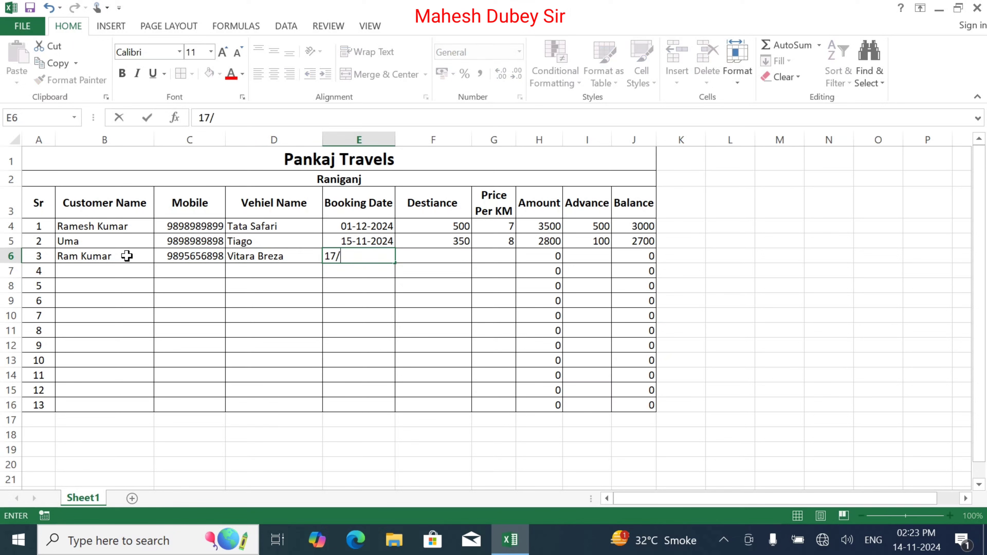
{"action": "type", "text": "11/2024"}
{"action": "key", "text": "Tab"}
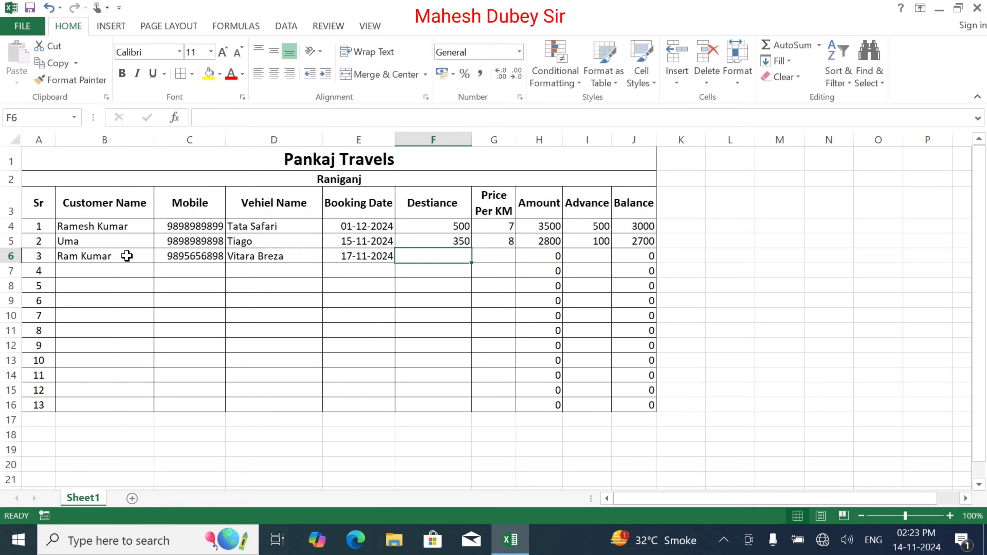
{"action": "type", "text": "1500"}
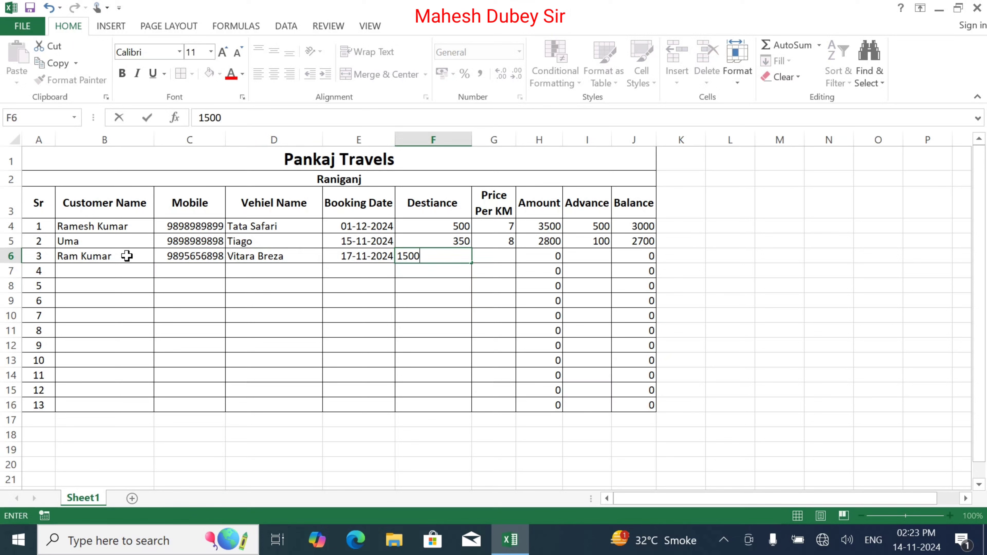
{"action": "key", "text": "Tab"}
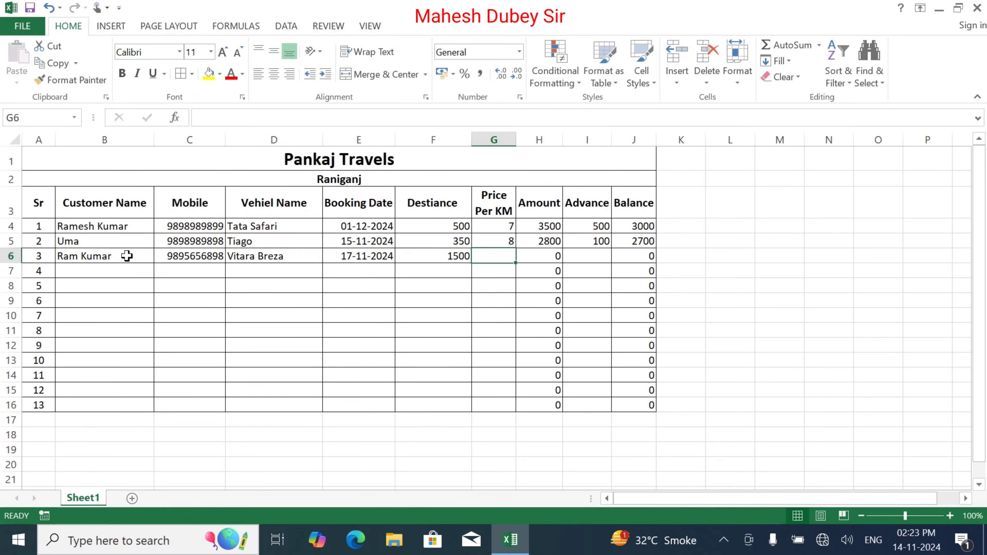
{"action": "type", "text": "12"}
{"action": "key", "text": "Tab"}
{"action": "key", "text": "Tab"}
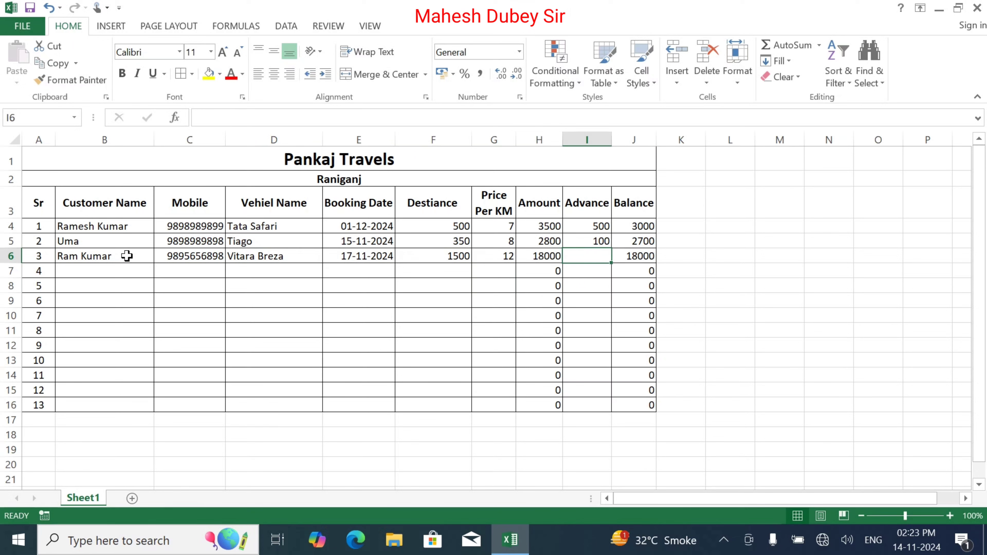
{"action": "type", "text": "1500"}
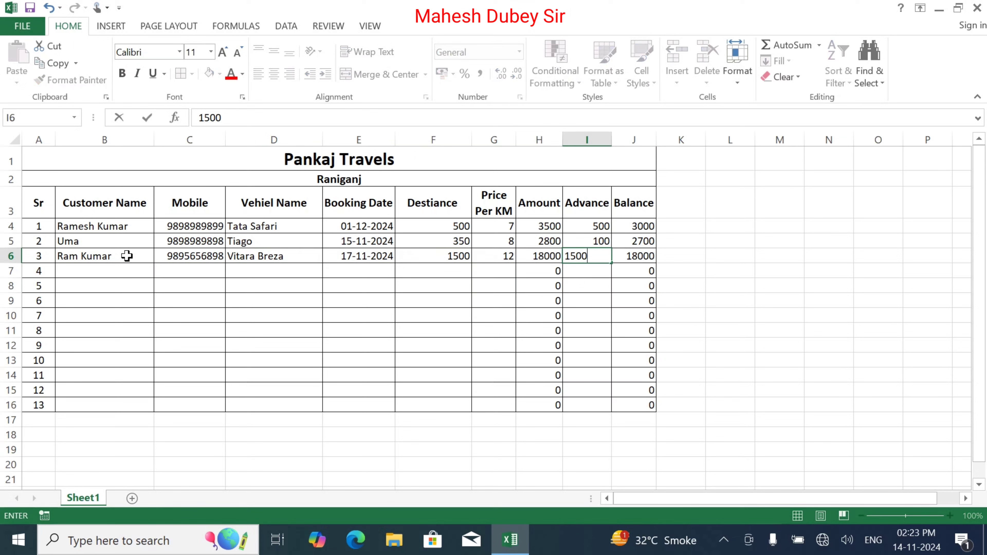
{"action": "key", "text": "Tab"}
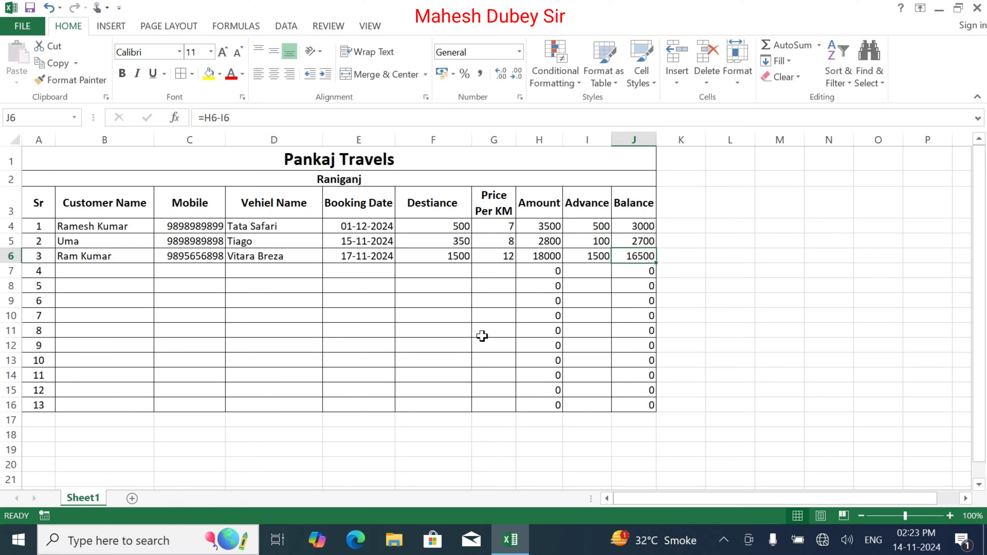